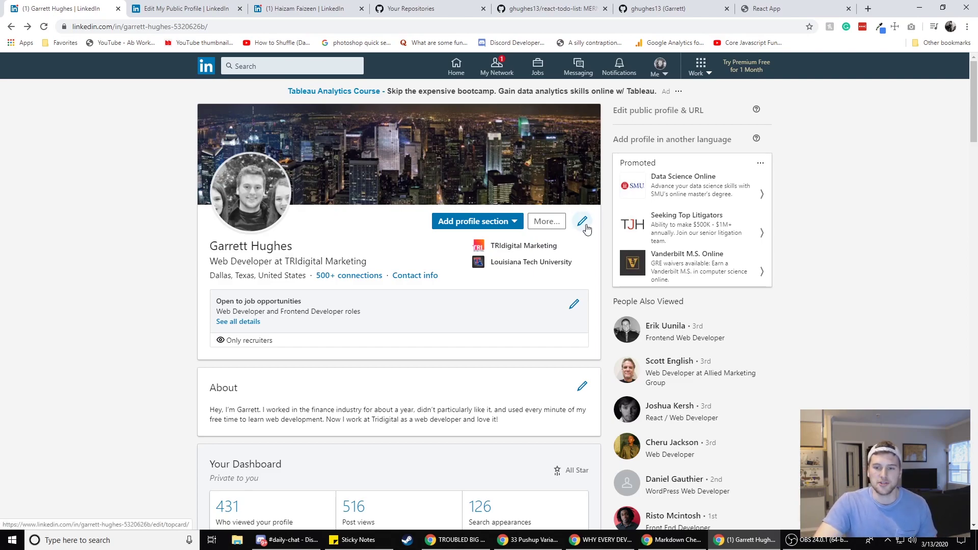
Open the profile intro for editing and compare its photo and banner with the other LinkedIn profile
click(583, 223)
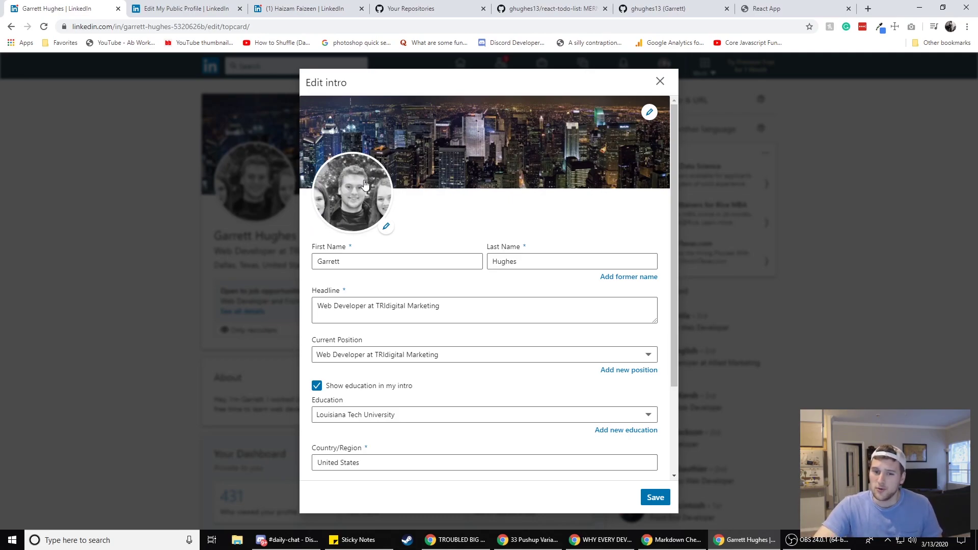
click(315, 7)
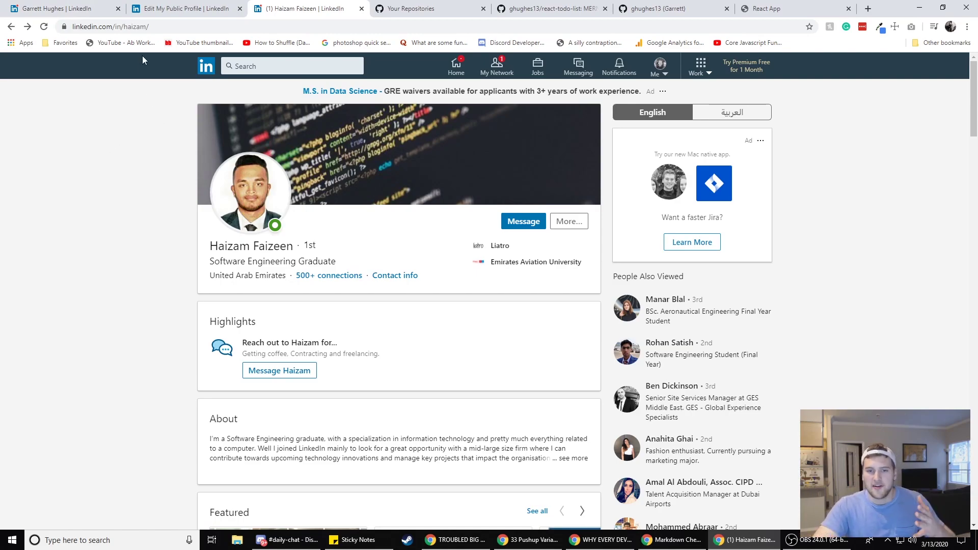
click(56, 8)
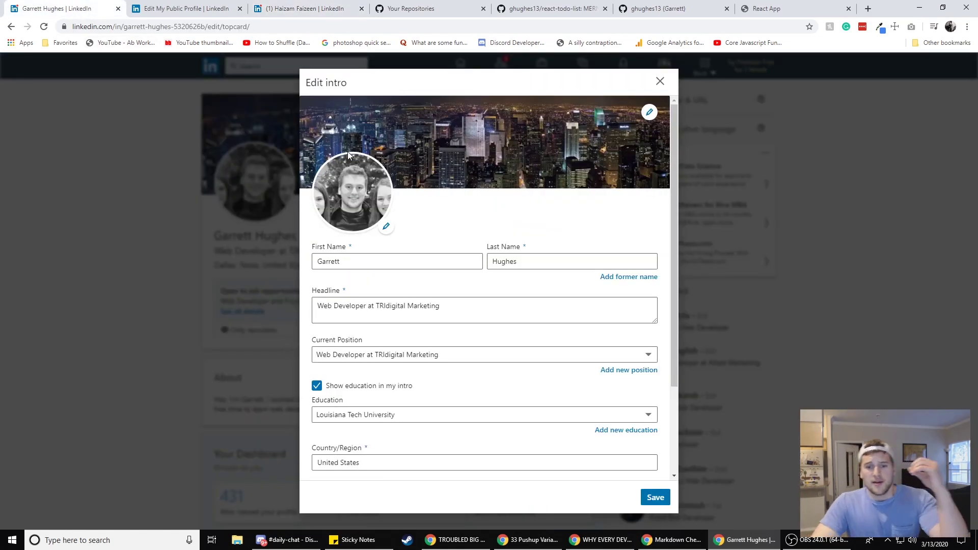
Examine the headline and current position fields in the profile's intro form
scroll(411, 202, down, 2)
scroll(412, 202, down, 1)
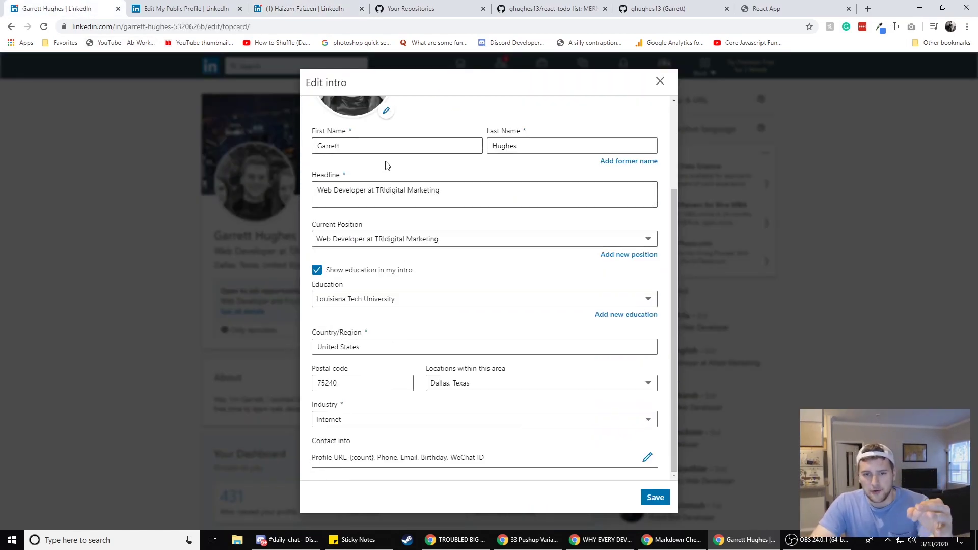
drag(314, 195, 355, 190)
click(466, 191)
click(367, 191)
click(401, 189)
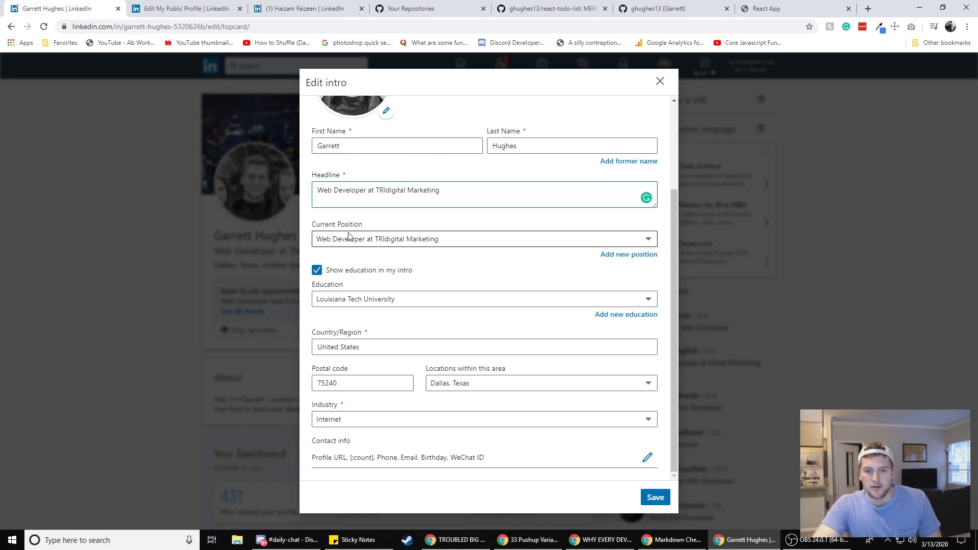
click(390, 243)
click(389, 243)
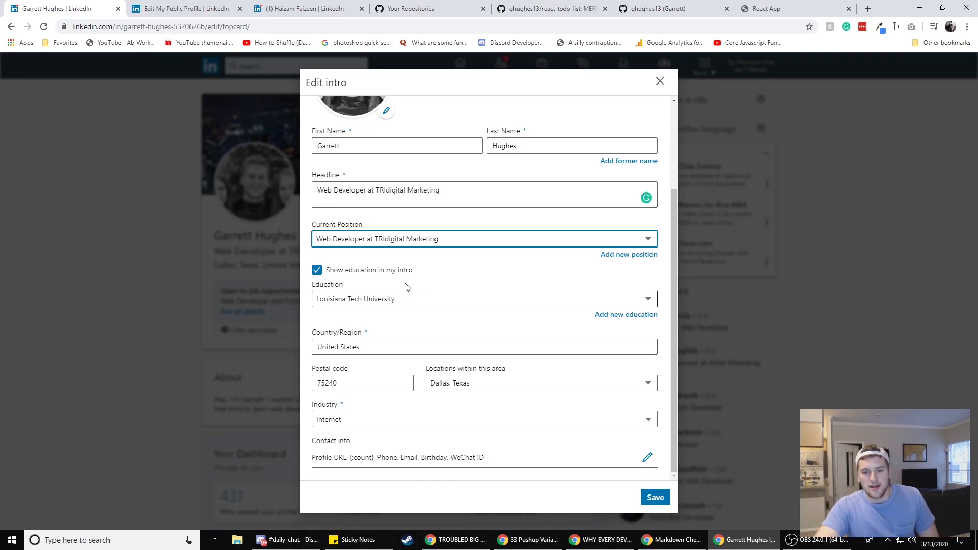
Open the contact info from the intro form for editing
click(350, 455)
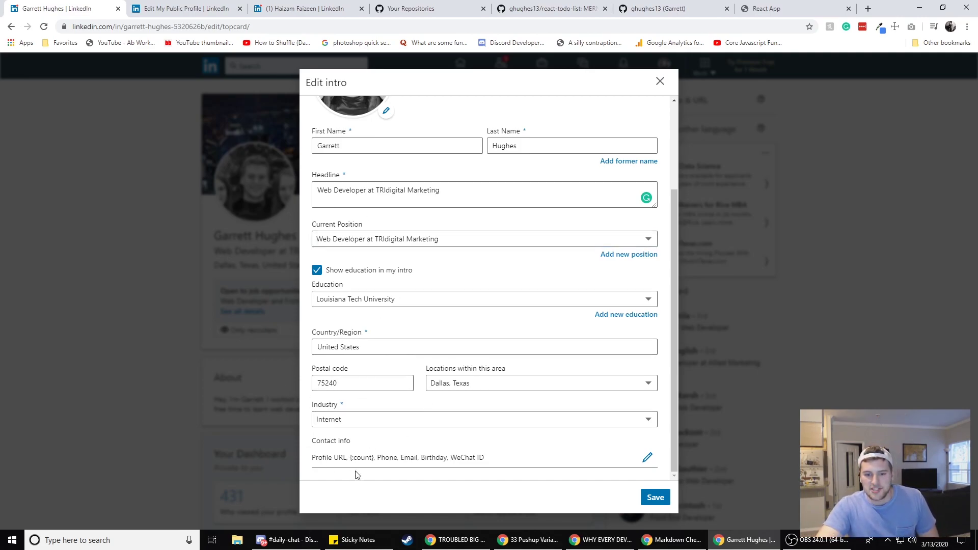
drag(331, 457, 328, 458)
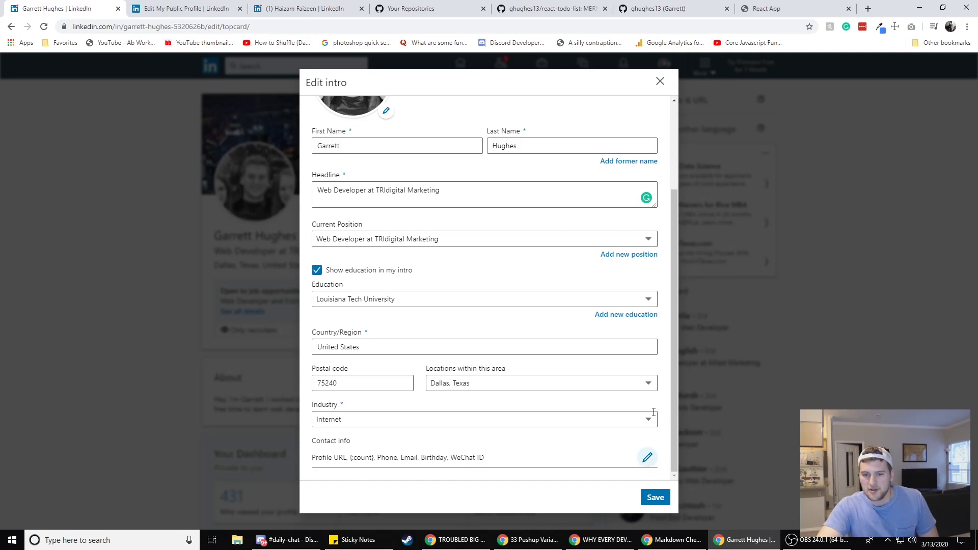
click(647, 458)
Switch to the public profile settings page and view the websites listed on the profile card
key(ctrl+Tab)
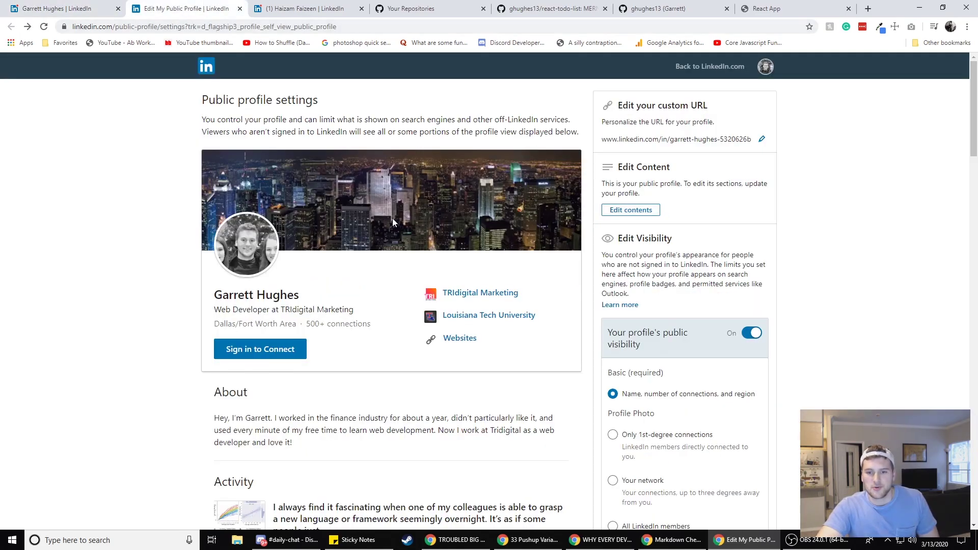
scroll(563, 209, down, 2)
scroll(662, 224, up, 2)
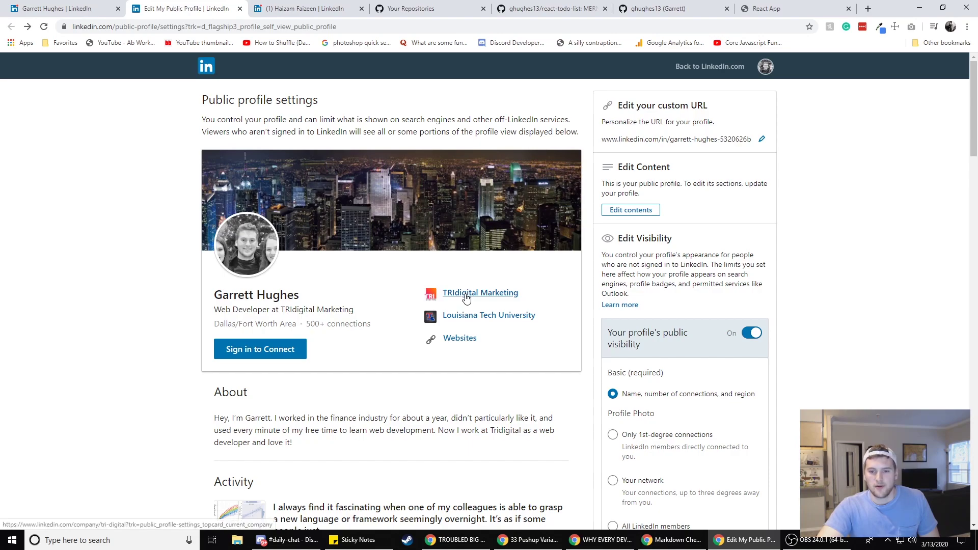
click(450, 338)
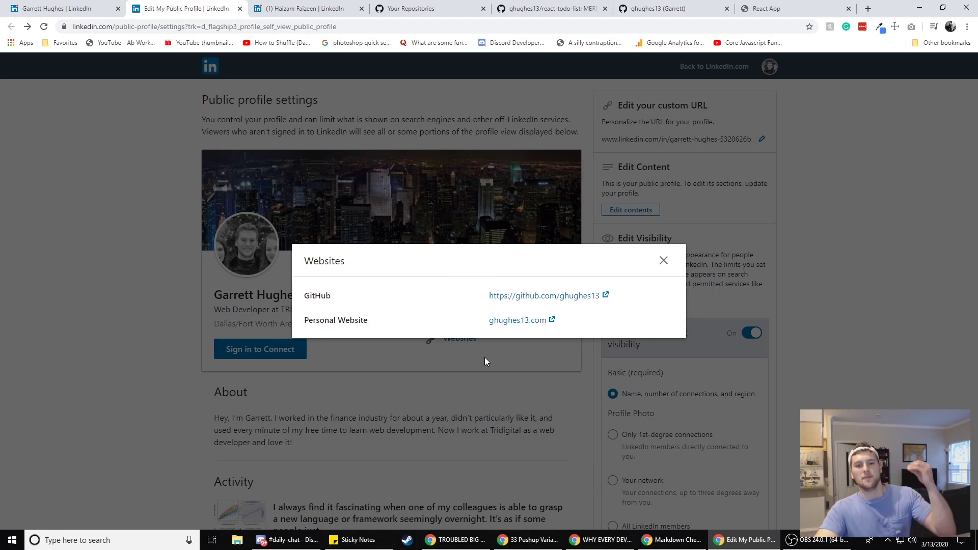
click(458, 377)
Read the About summary on the public profile
scroll(240, 313, down, 3)
drag(214, 264, 301, 267)
click(237, 227)
click(299, 275)
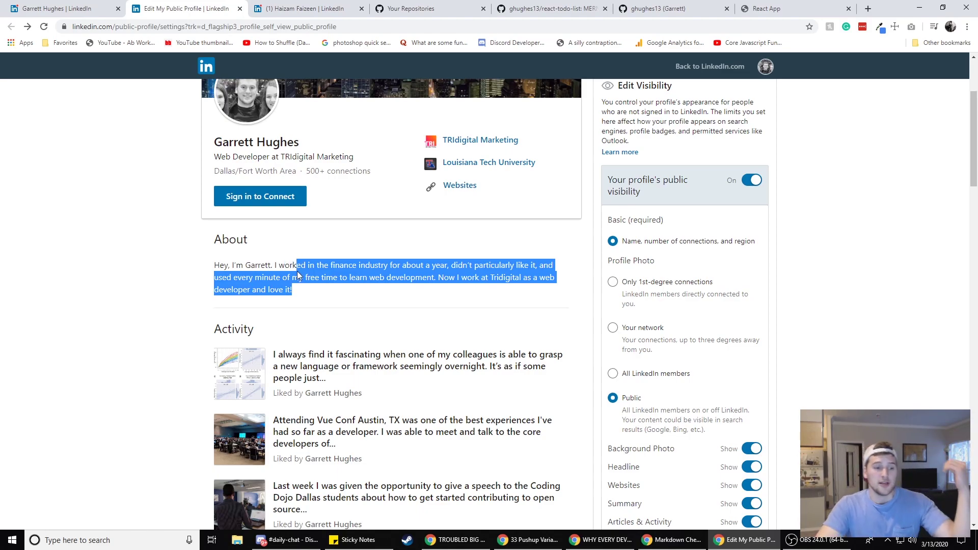
click(299, 277)
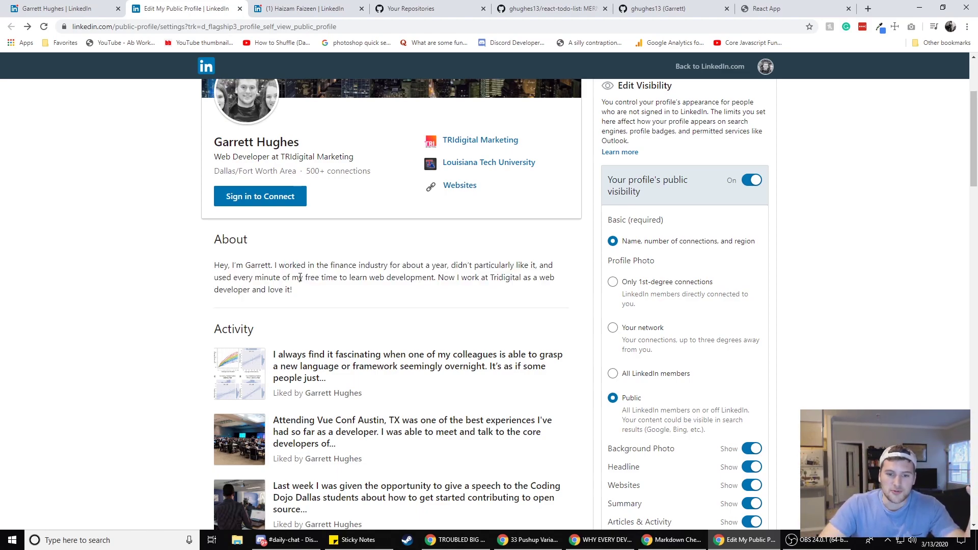
Examine the Activity section of the public profile
scroll(282, 294, down, 2)
drag(270, 265, 212, 227)
double_click(244, 222)
click(246, 222)
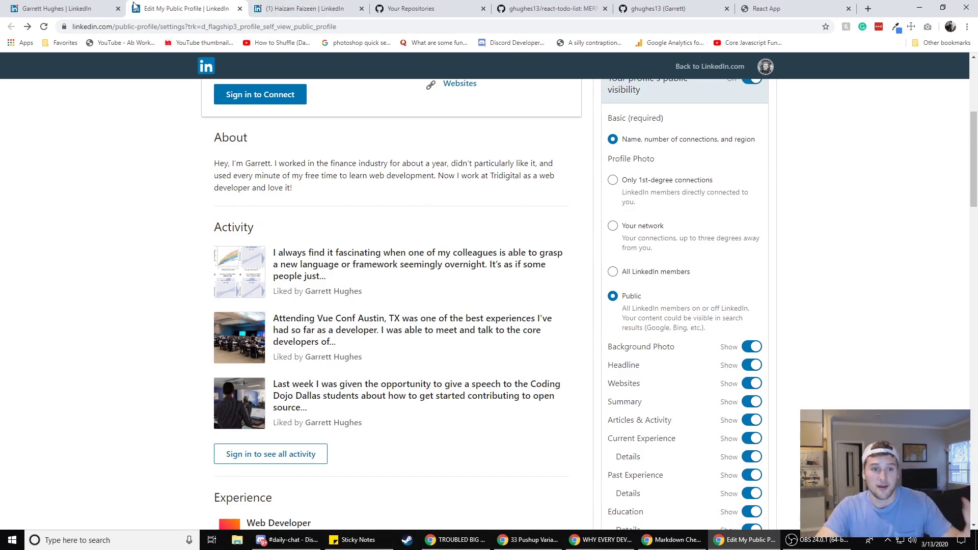
Return to the own profile and discard the open contact info edit
key(ctrl+shift+Tab)
click(204, 237)
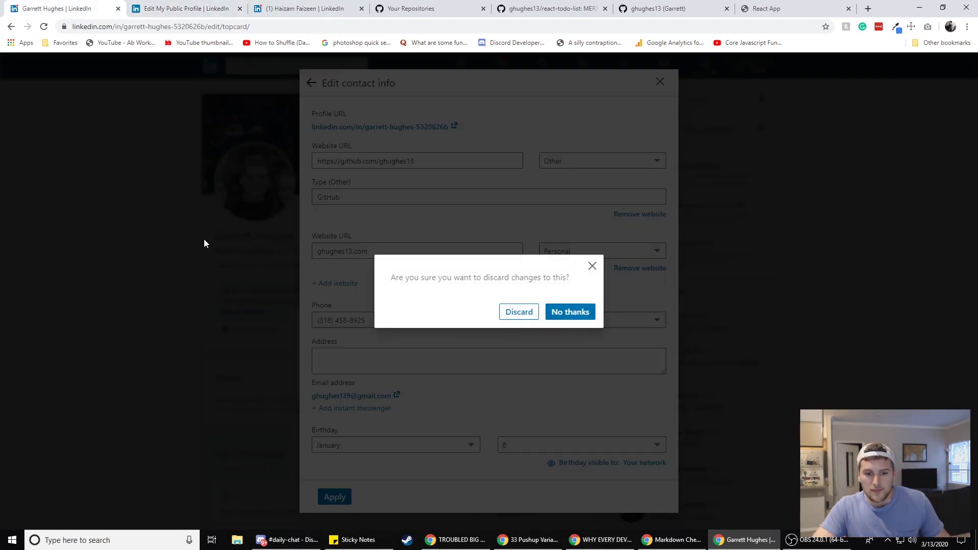
click(528, 319)
Open the About section's editor on the profile and close it without changing the text
scroll(355, 233, down, 3)
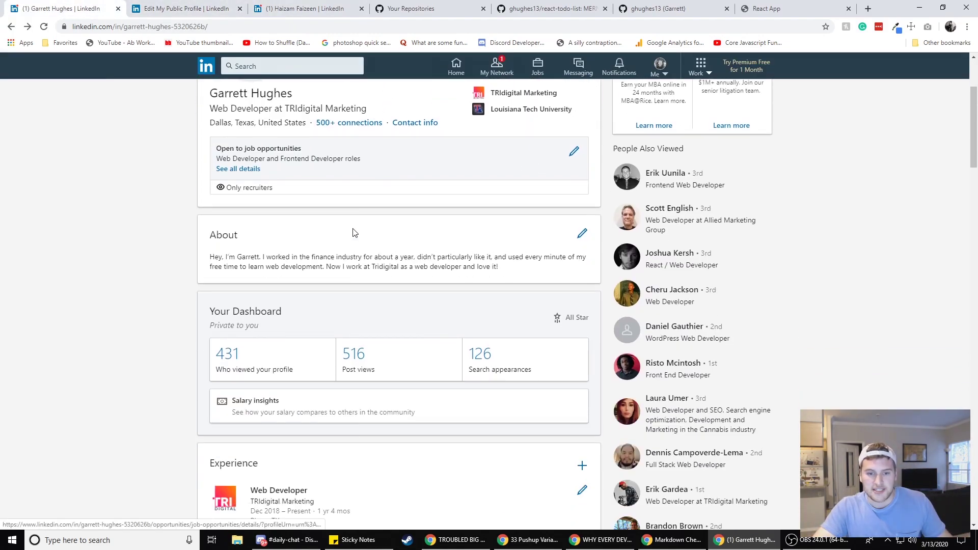
click(582, 234)
click(660, 225)
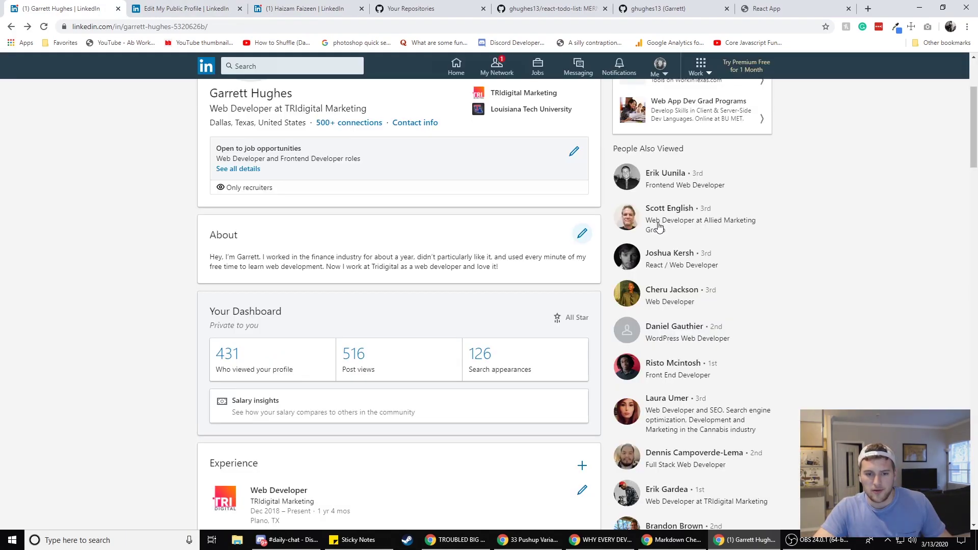
Examine the Web Developer entry in the Experience section of the public profile settings page
scroll(174, 197, down, 4)
scroll(213, 193, up, 3)
click(305, 8)
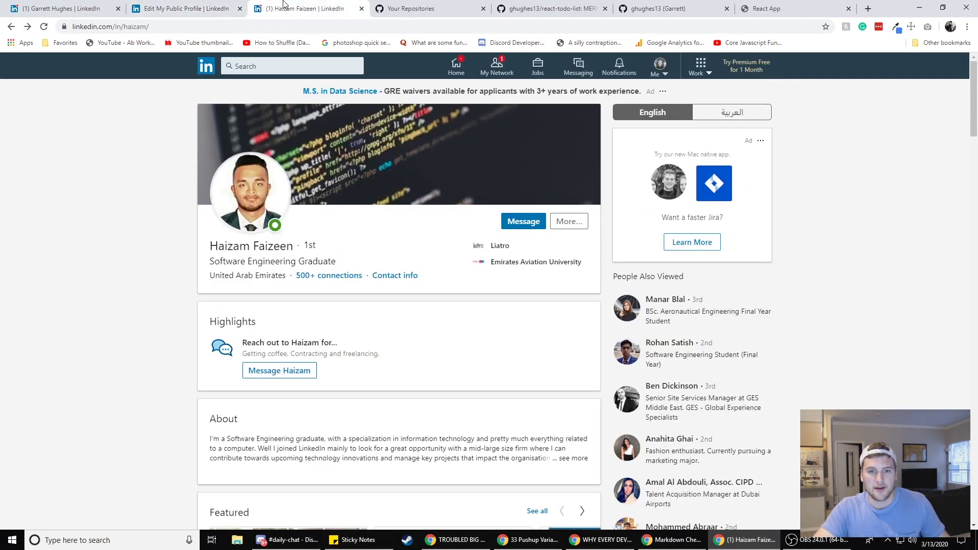
click(186, 8)
scroll(232, 323, down, 7)
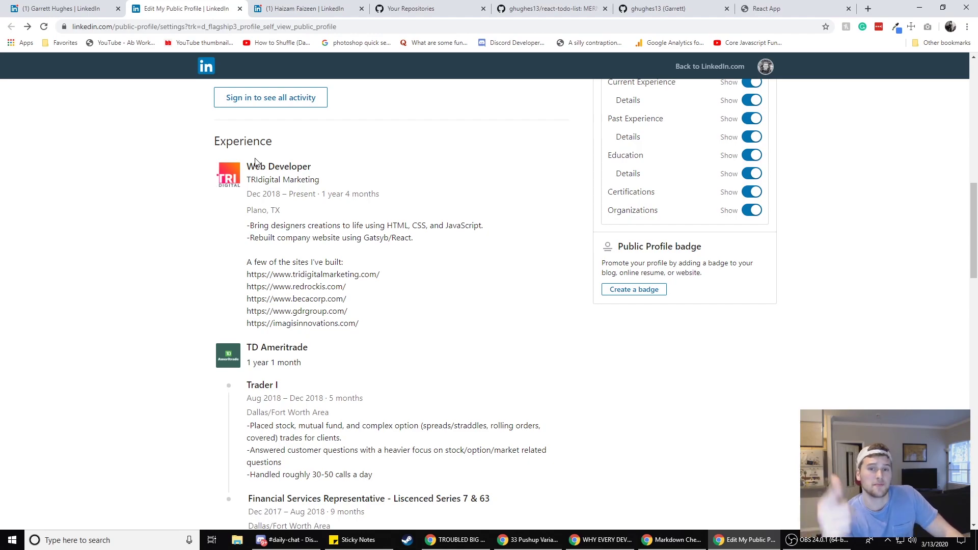
drag(252, 165, 328, 179)
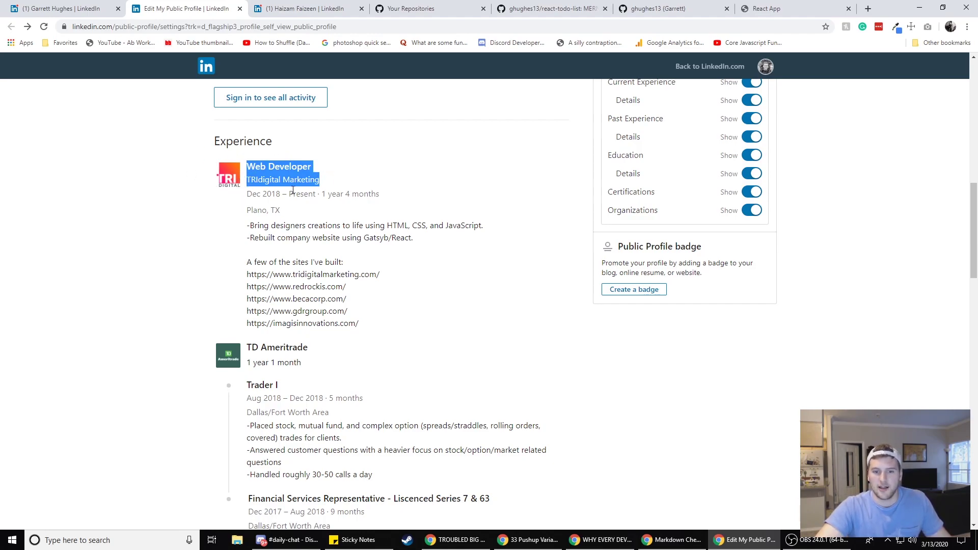
click(255, 230)
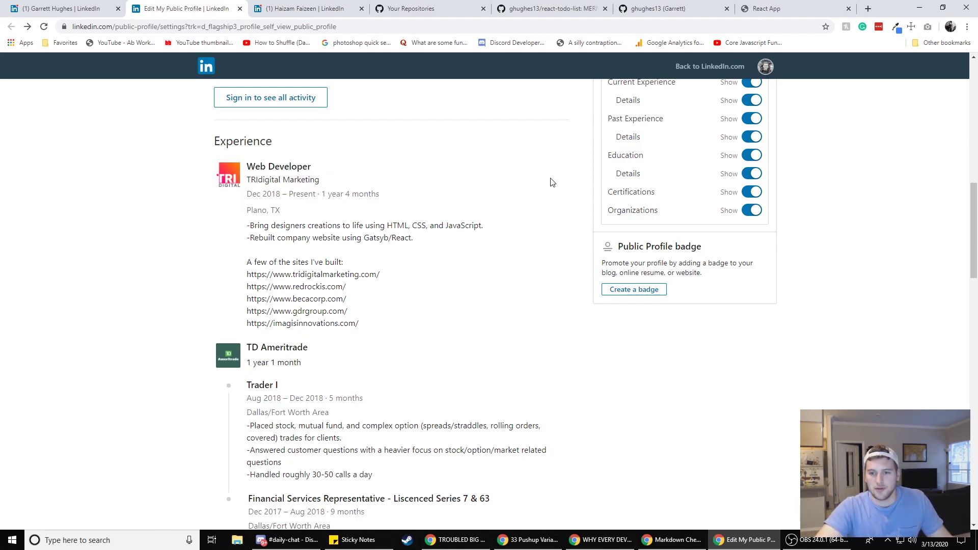
Edit the Web Developer experience at TRIdigital Marketing on the own profile and set its employment type to Full-time
click(84, 6)
scroll(569, 285, down, 5)
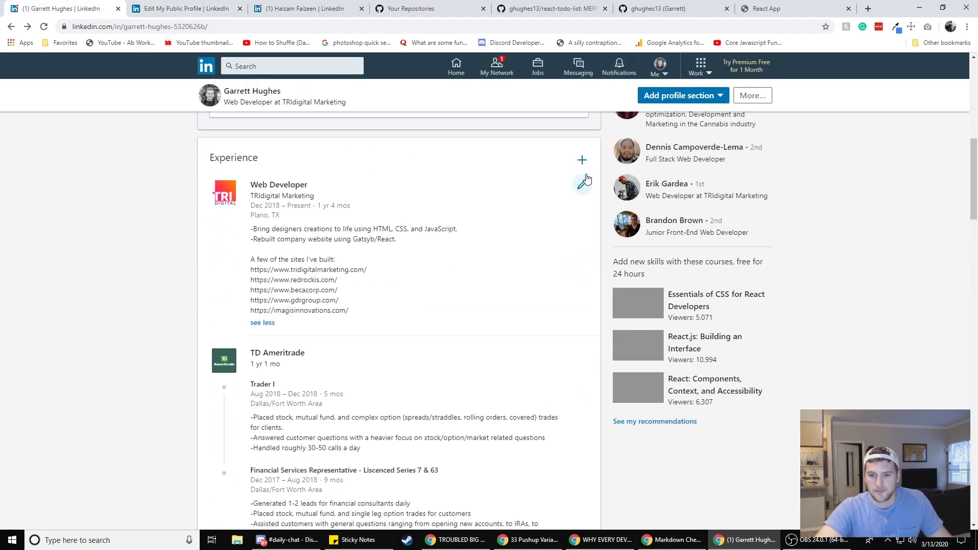
click(581, 184)
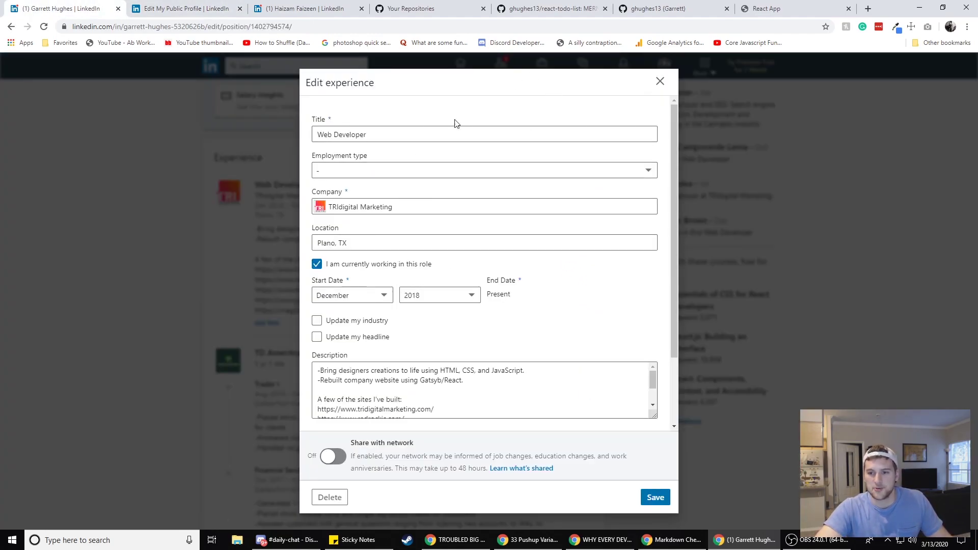
click(412, 171)
click(381, 194)
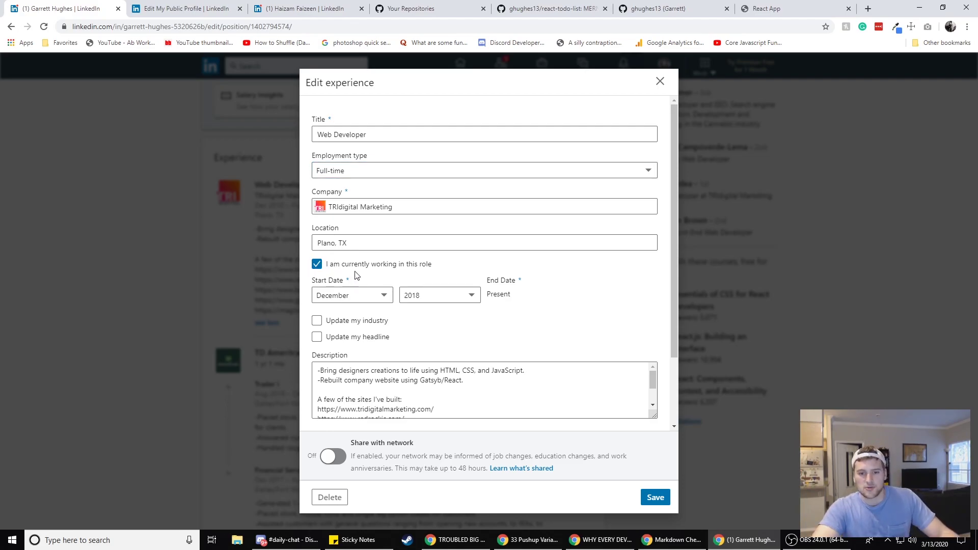
Review the whole job description in an enlarged text box and save the experience entry
scroll(387, 316, down, 3)
drag(652, 338, 660, 403)
scroll(613, 356, down, 2)
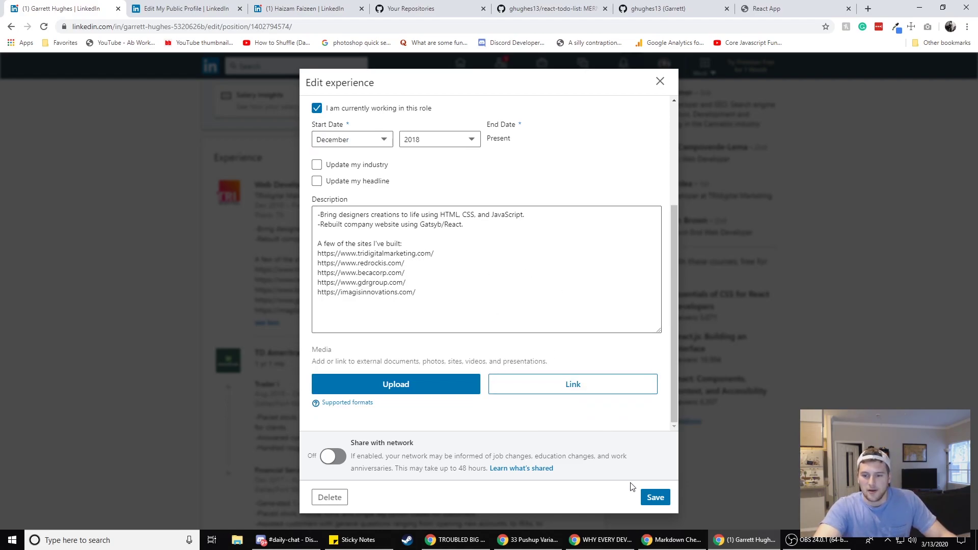
drag(456, 289, 296, 213)
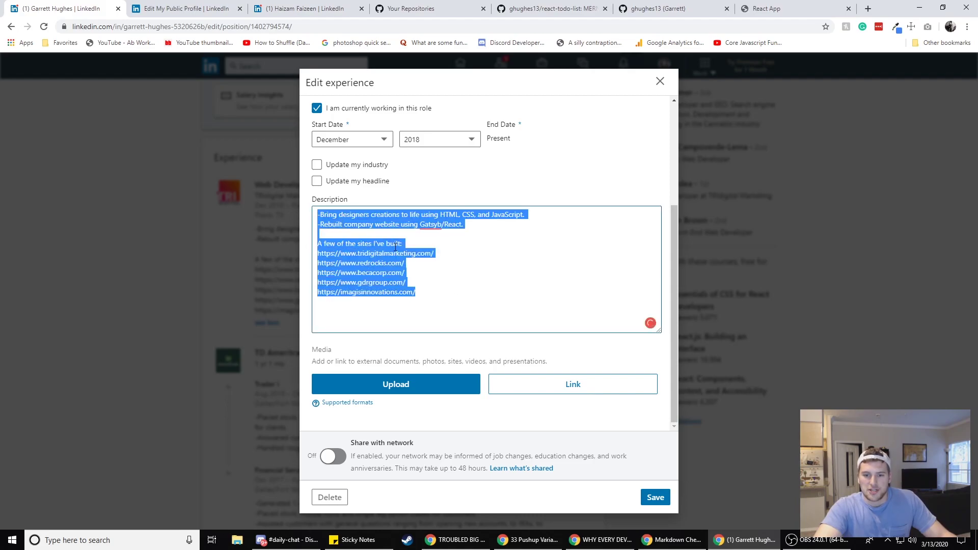
click(423, 239)
drag(448, 306, 300, 209)
click(420, 242)
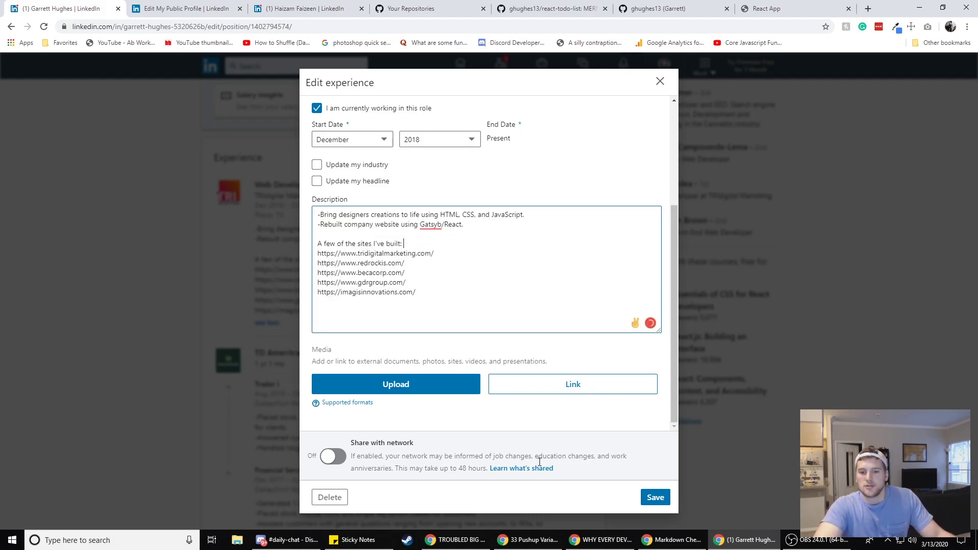
click(655, 497)
Examine the job duties listed under the Trader I position at TD Ameritrade
scroll(604, 405, down, 3)
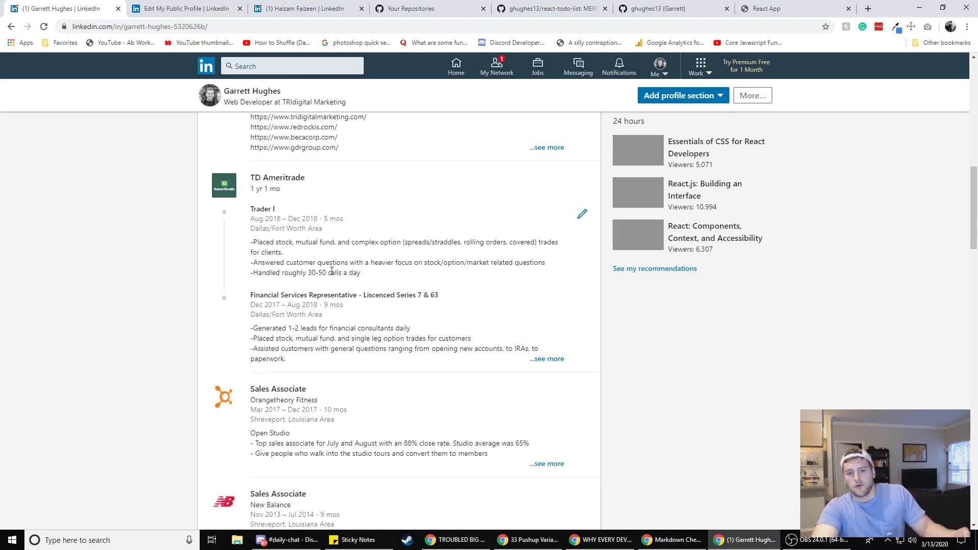
drag(331, 272, 355, 262)
click(358, 275)
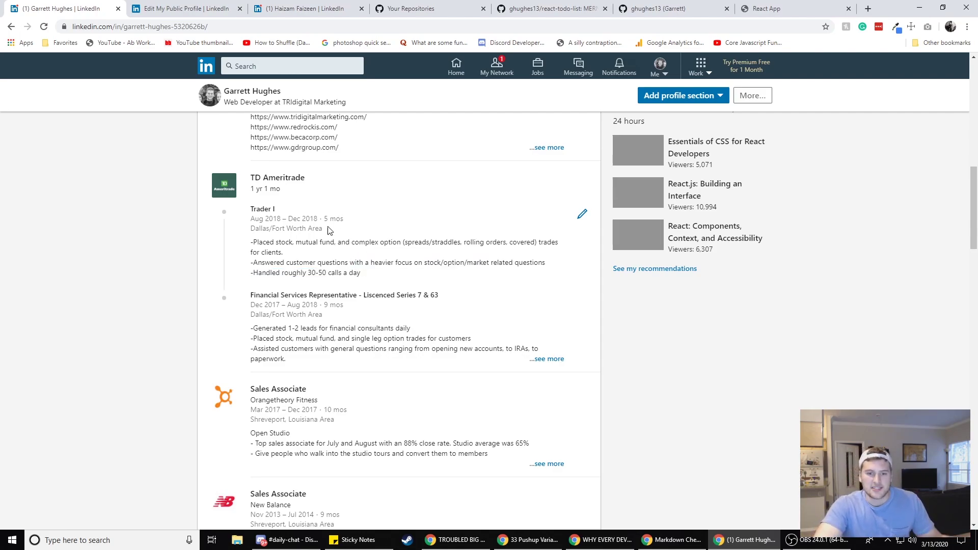
drag(258, 273, 390, 263)
click(360, 275)
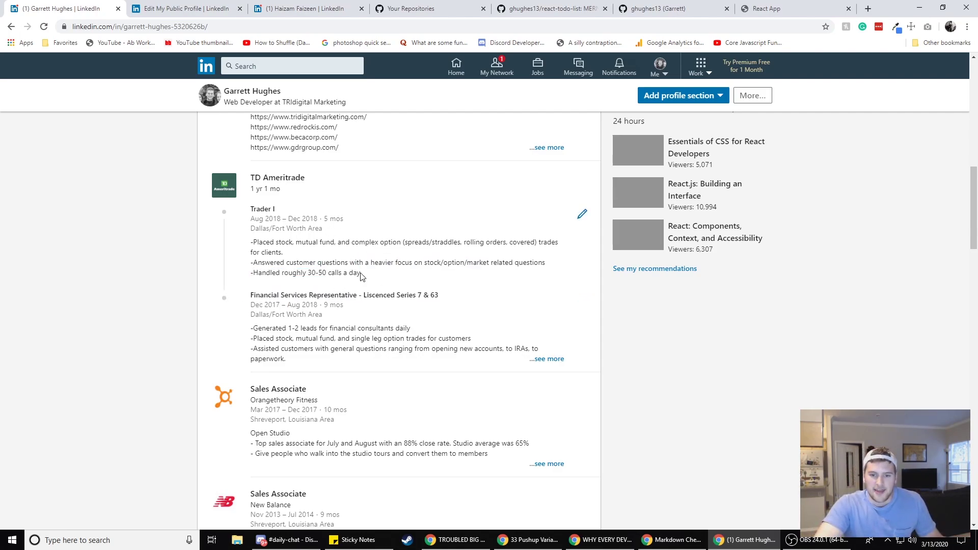
scroll(279, 268, down, 1)
drag(250, 192, 400, 231)
click(392, 226)
Look through the Experience section from the Web Developer entry down to the Vector Marketing positions
scroll(382, 220, up, 5)
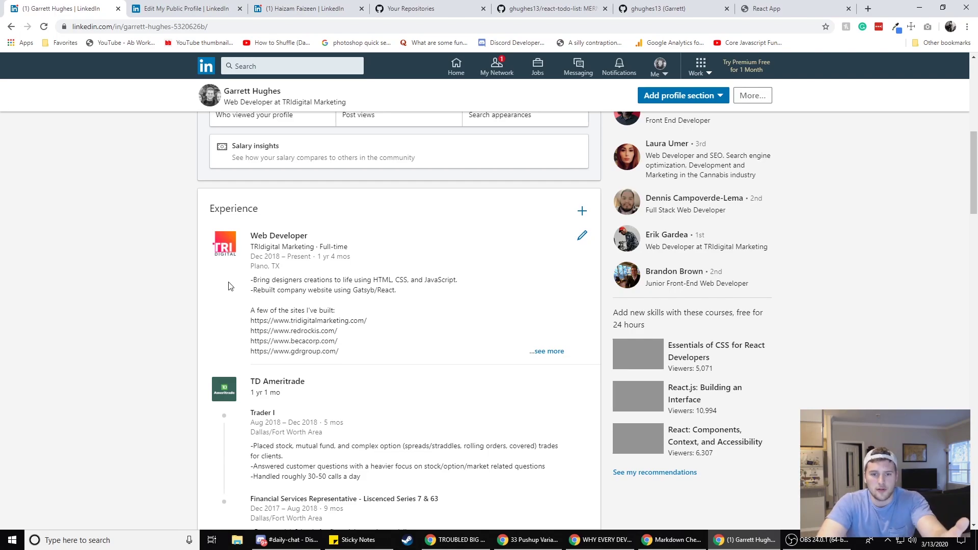
scroll(303, 222, down, 2)
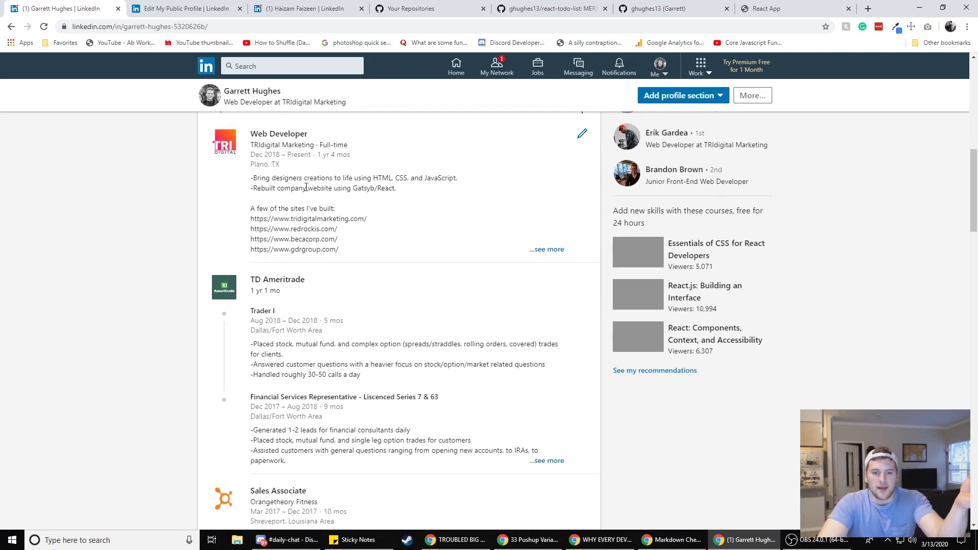
scroll(302, 222, down, 7)
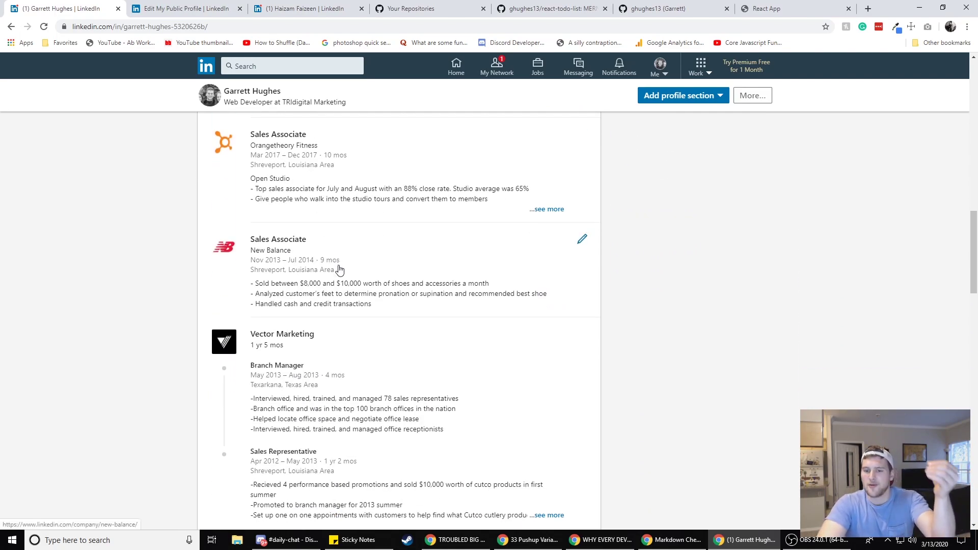
scroll(339, 265, down, 4)
scroll(340, 264, up, 6)
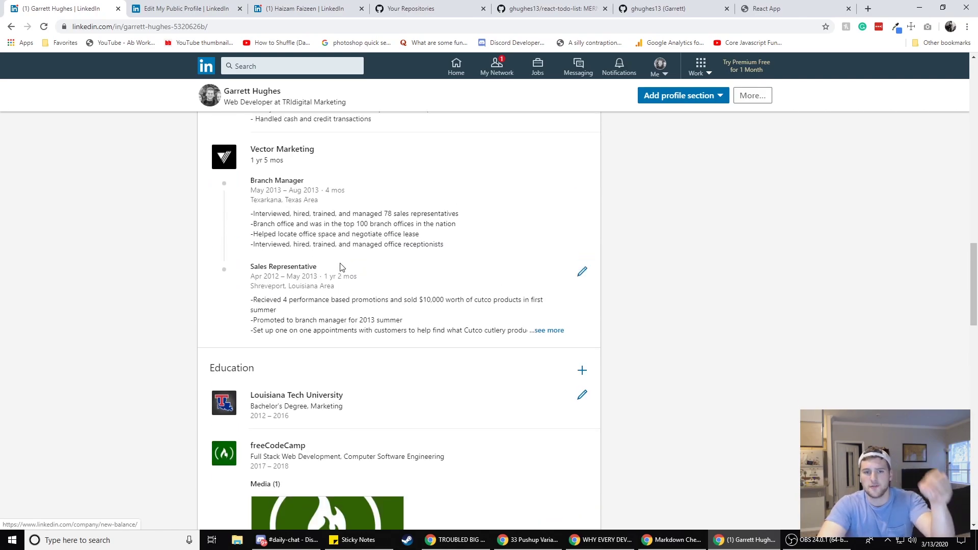
scroll(339, 265, down, 5)
drag(255, 221, 315, 222)
click(340, 217)
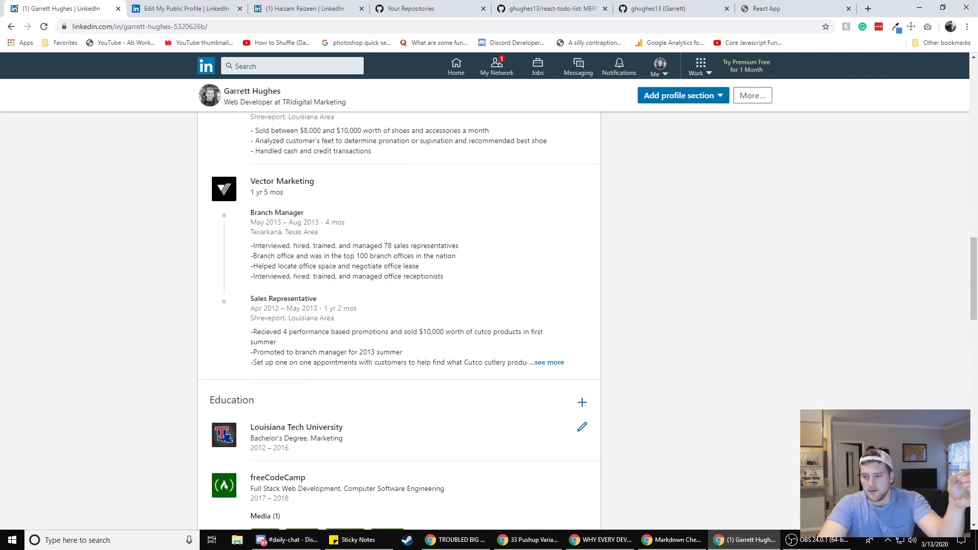
click(934, 543)
click(746, 323)
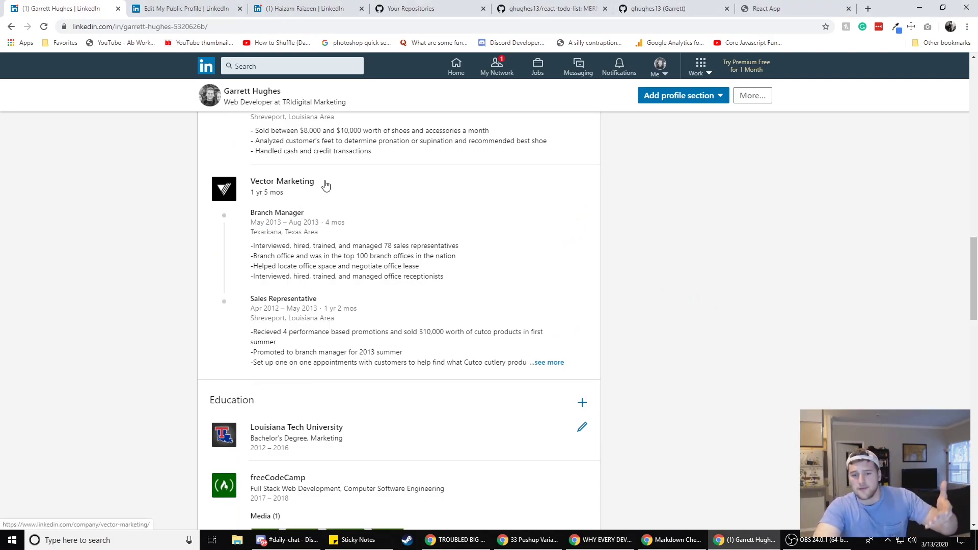
scroll(321, 197, down, 4)
scroll(317, 201, up, 5)
scroll(301, 286, down, 2)
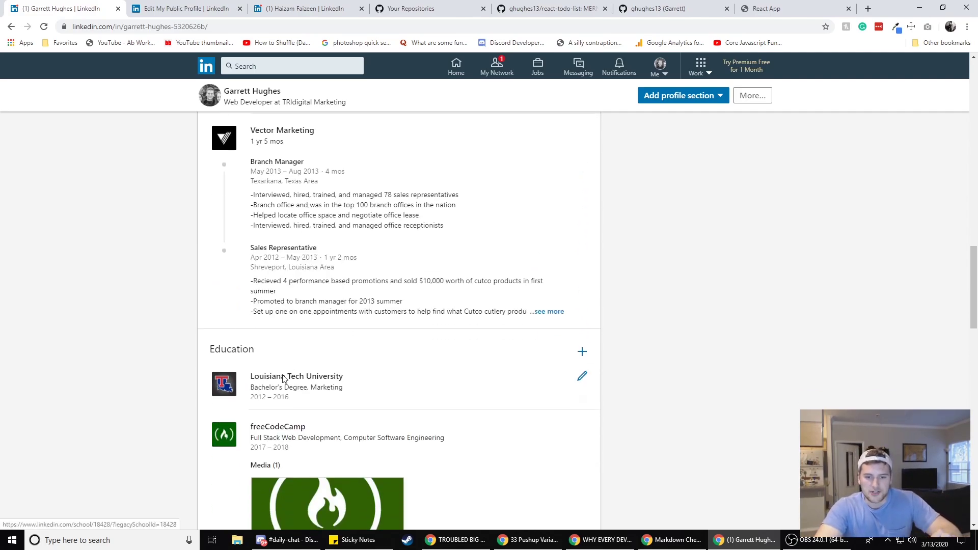
Open the Web Developer experience entry at TRIdigital Marketing and look at its description and media options
scroll(560, 331, up, 10)
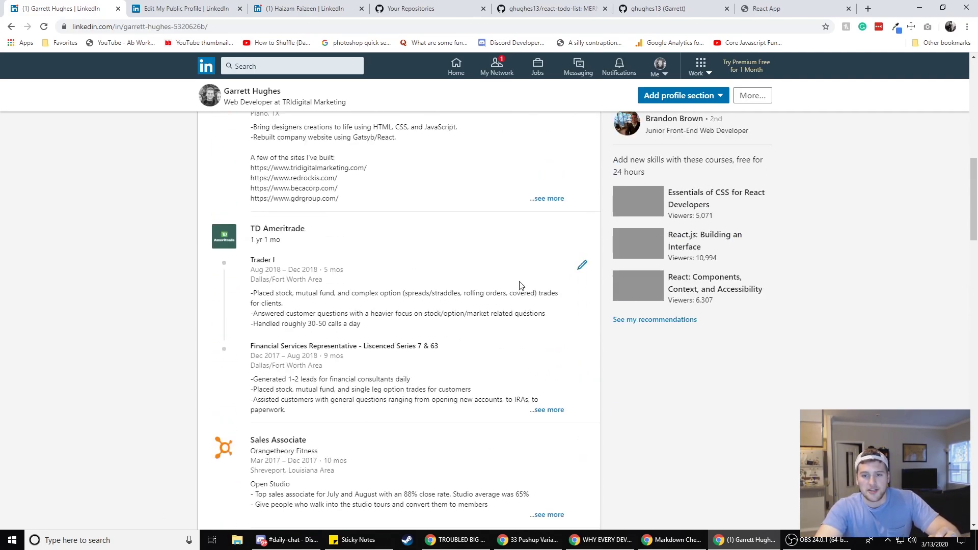
scroll(520, 289, up, 4)
click(581, 285)
drag(319, 360, 535, 360)
click(447, 266)
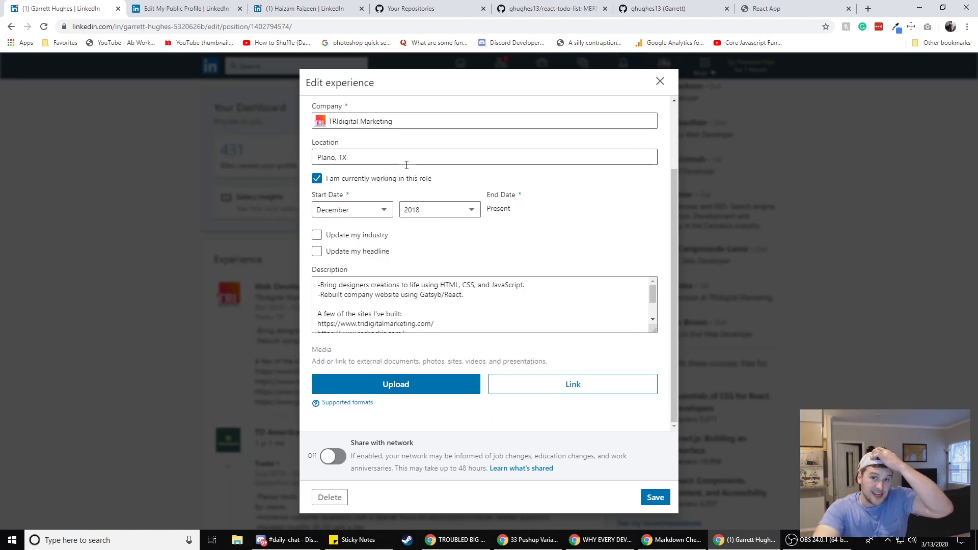
View the media images attached to the Founder position at Liatro on the other developer's profile
click(333, 8)
scroll(172, 230, down, 7)
scroll(172, 230, down, 7)
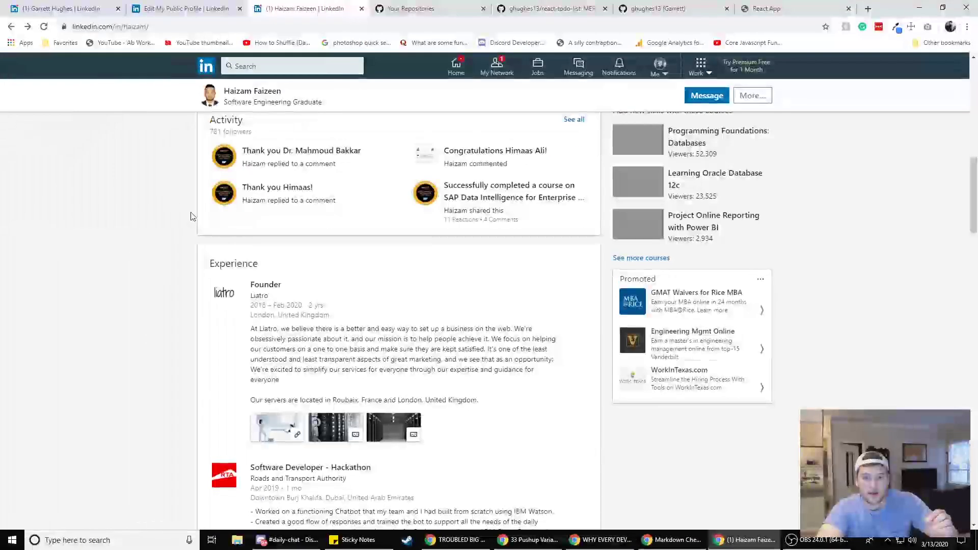
click(316, 326)
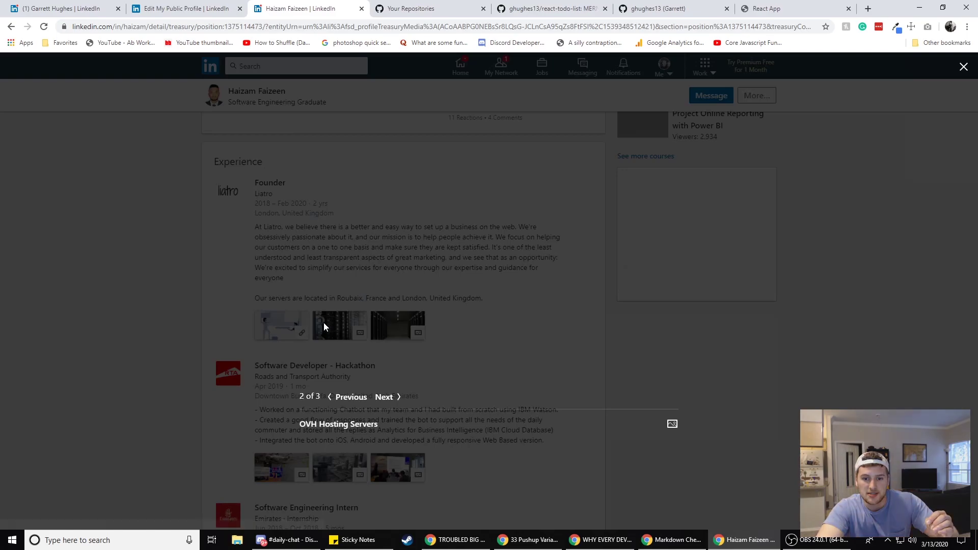
click(400, 397)
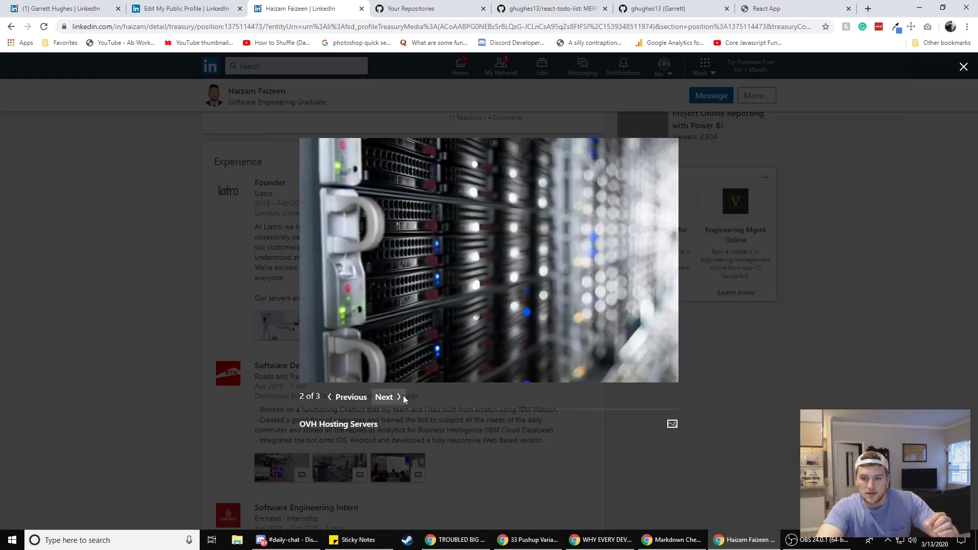
click(109, 354)
Look over the Experience and Education sections on the own public profile page
key(ctrl+Page_Up)
key(ctrl+Page_Up)
key(ctrl+Page_Down)
scroll(322, 203, down, 2)
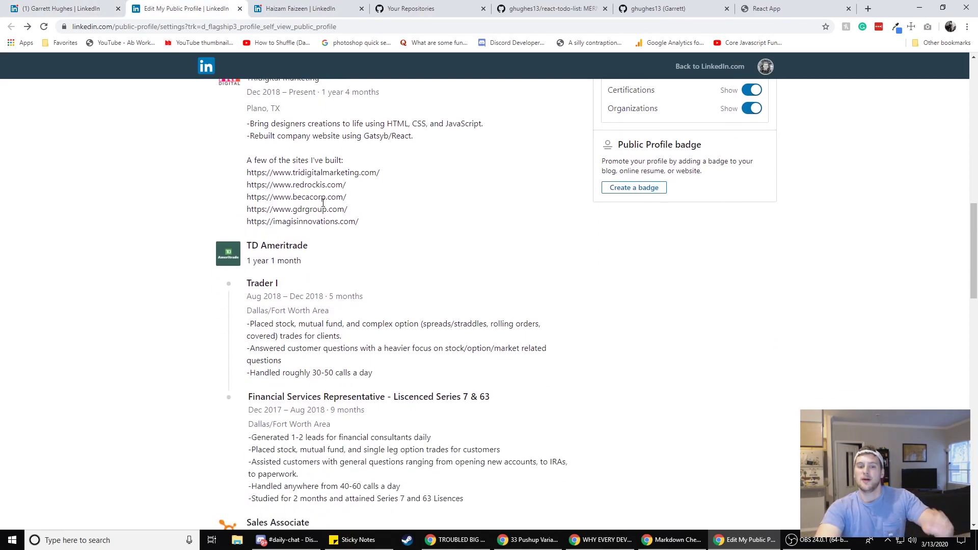
scroll(343, 181, down, 10)
scroll(265, 174, up, 2)
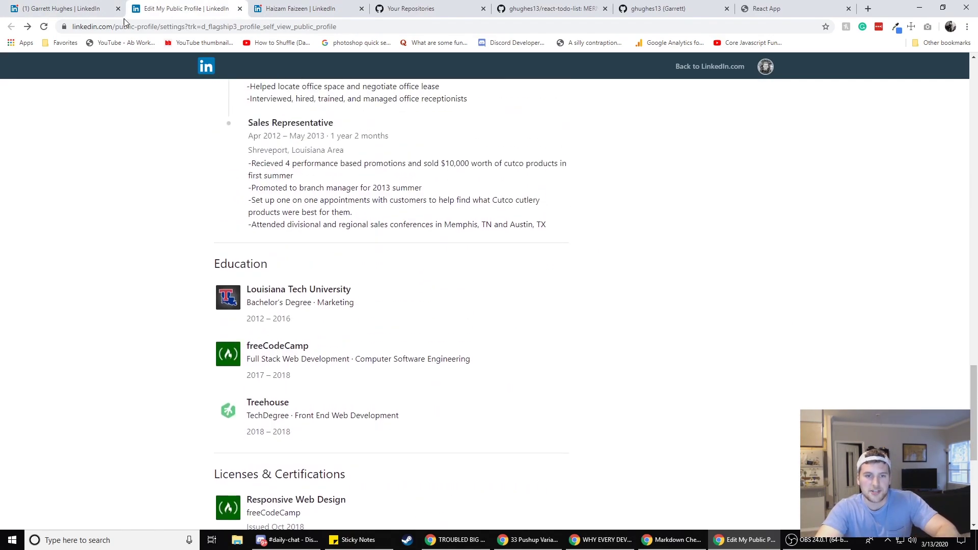
Leave the open experience form on the own profile and look at the Louisiana Tech University education entry's form
key(ctrl+Page_Up)
key(Escape)
click(582, 223)
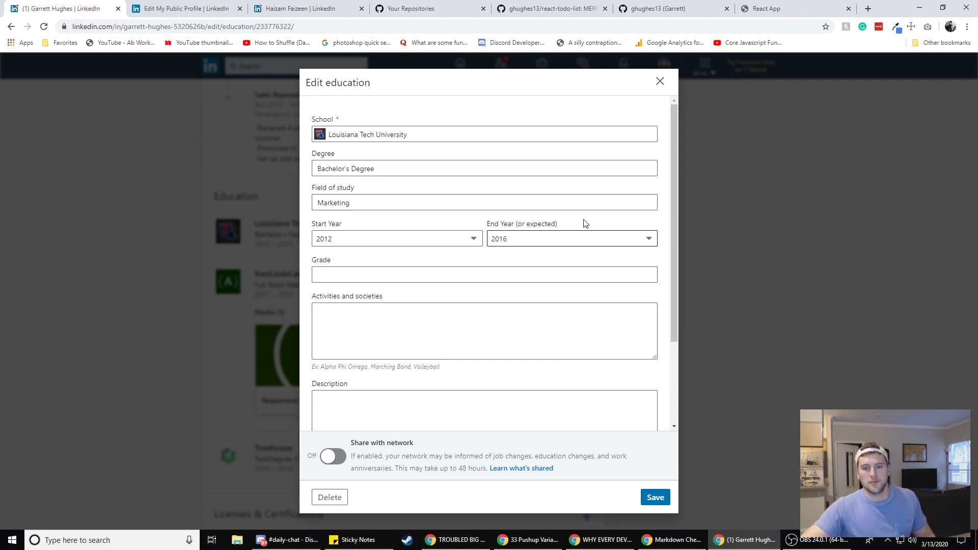
click(759, 186)
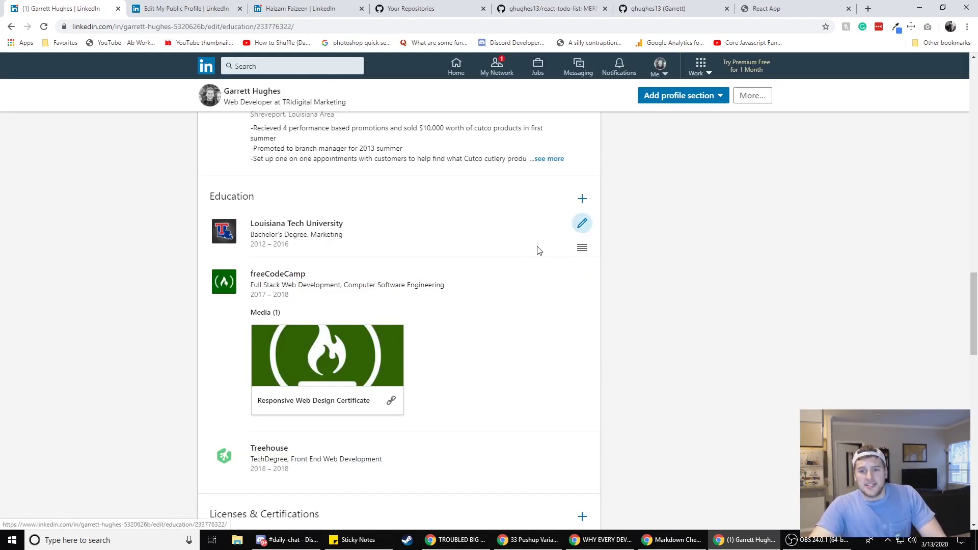
Reopen the Louisiana Tech University education entry, examine its media link option, and close the form without saving
key(Return)
scroll(550, 240, down, 2)
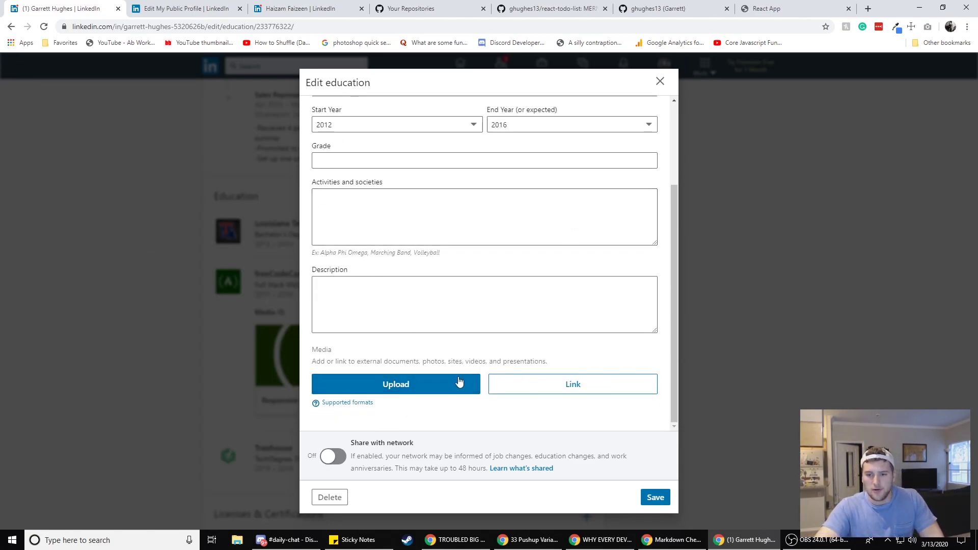
click(497, 390)
scroll(497, 390, down, 1)
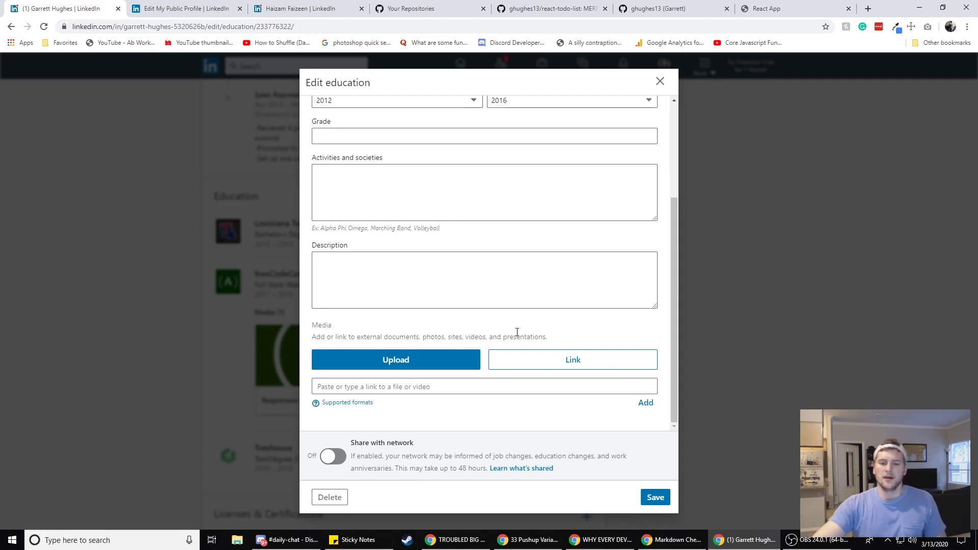
click(713, 273)
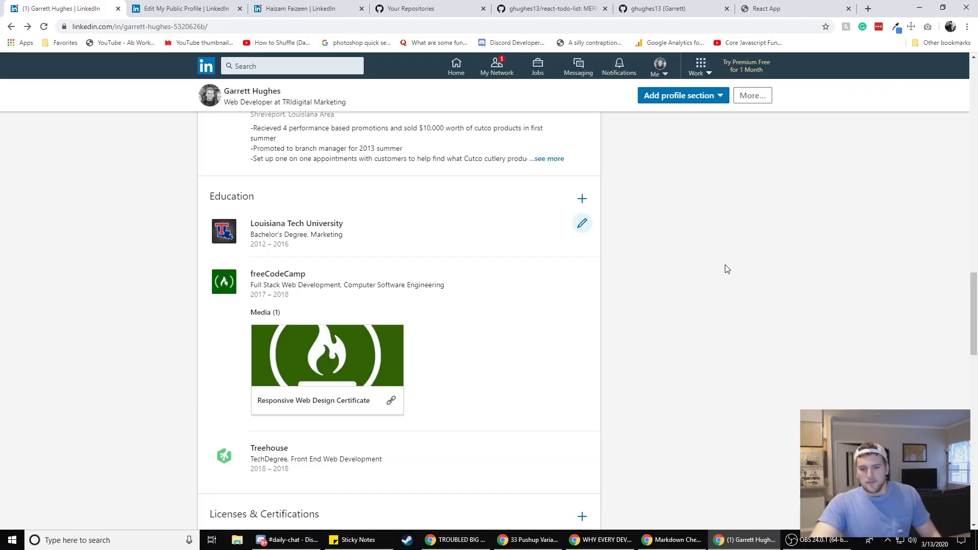
View the Responsive Web Design certificate attached to the freeCodeCamp education entry and return to the profile
scroll(296, 258, down, 1)
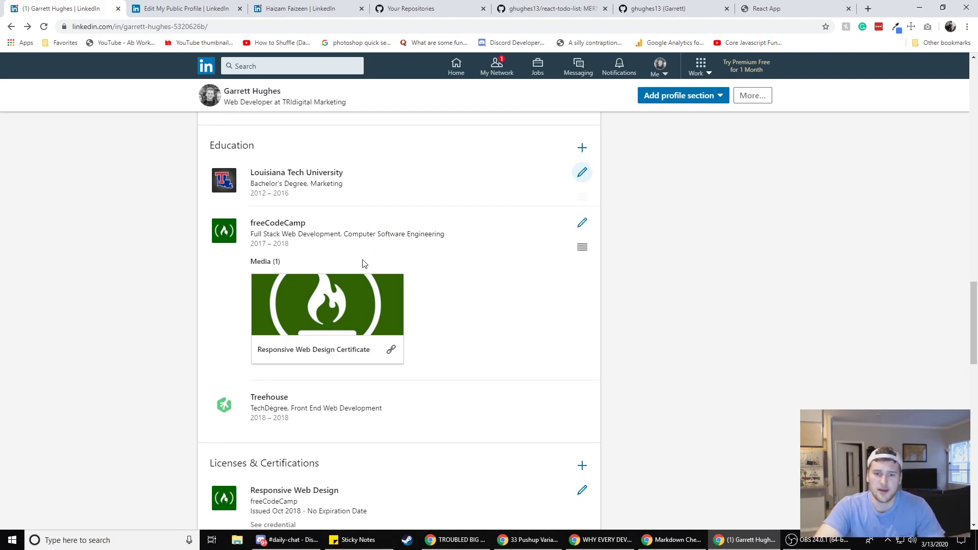
click(359, 290)
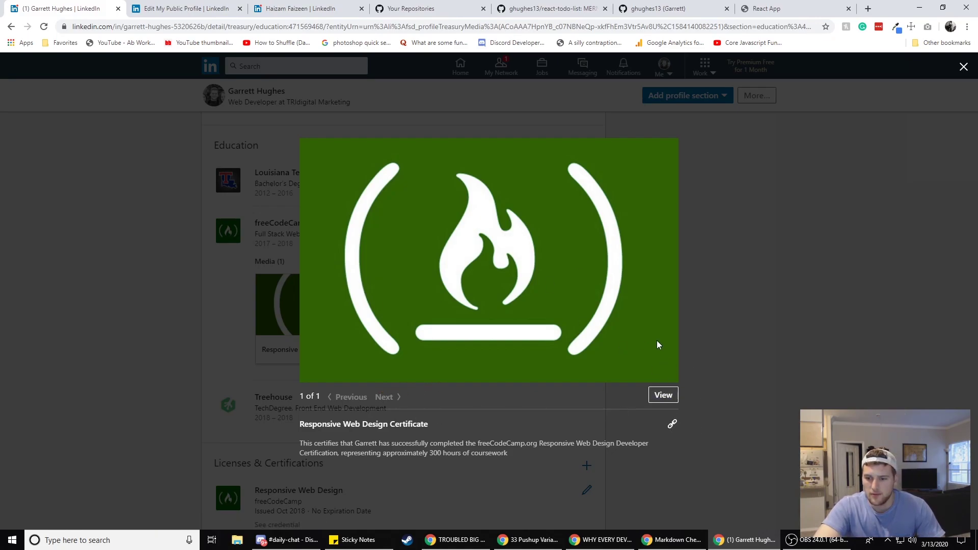
click(663, 396)
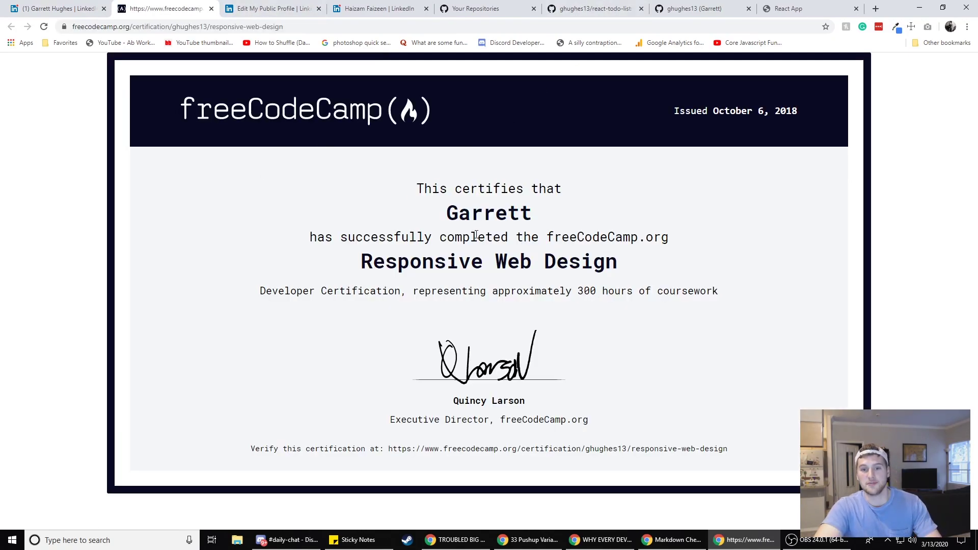
drag(412, 189, 618, 262)
triple_click(579, 266)
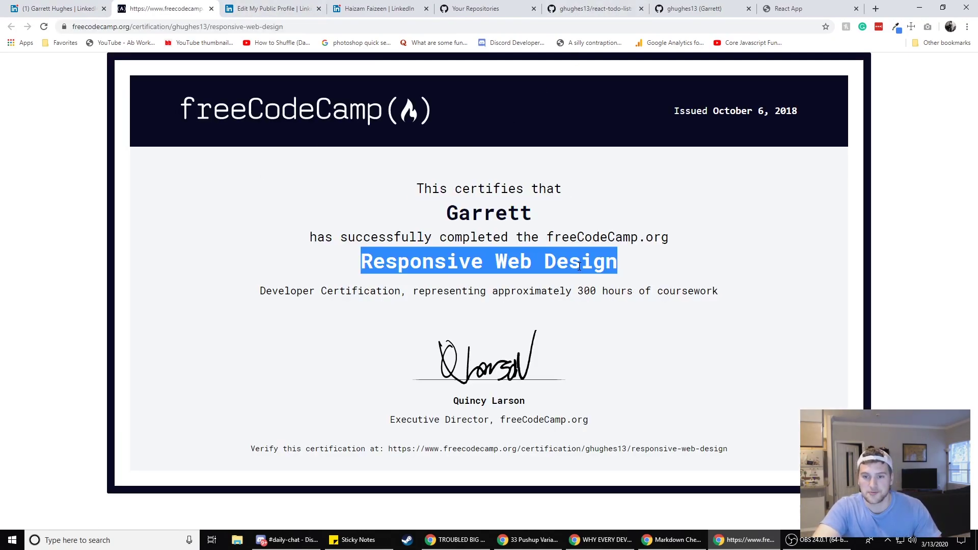
click(598, 254)
click(59, 8)
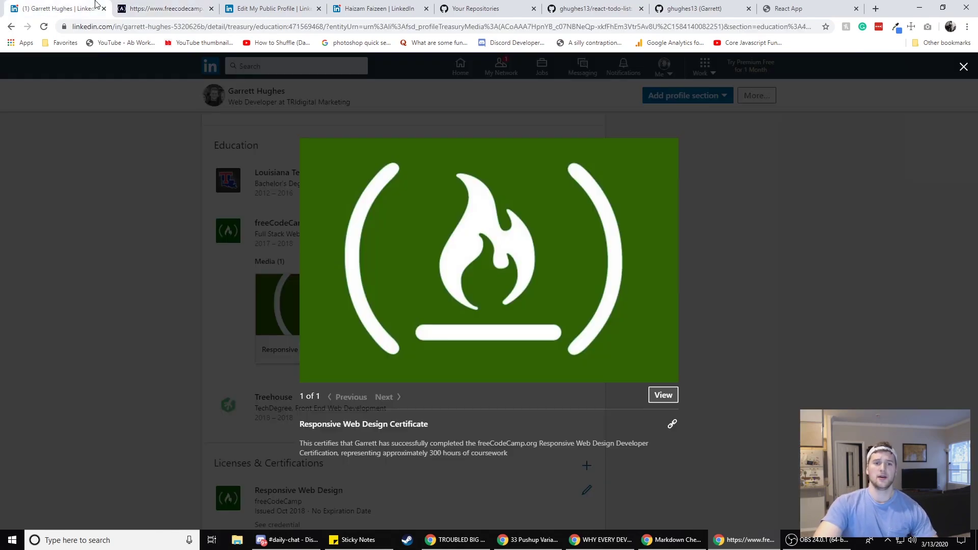
click(690, 375)
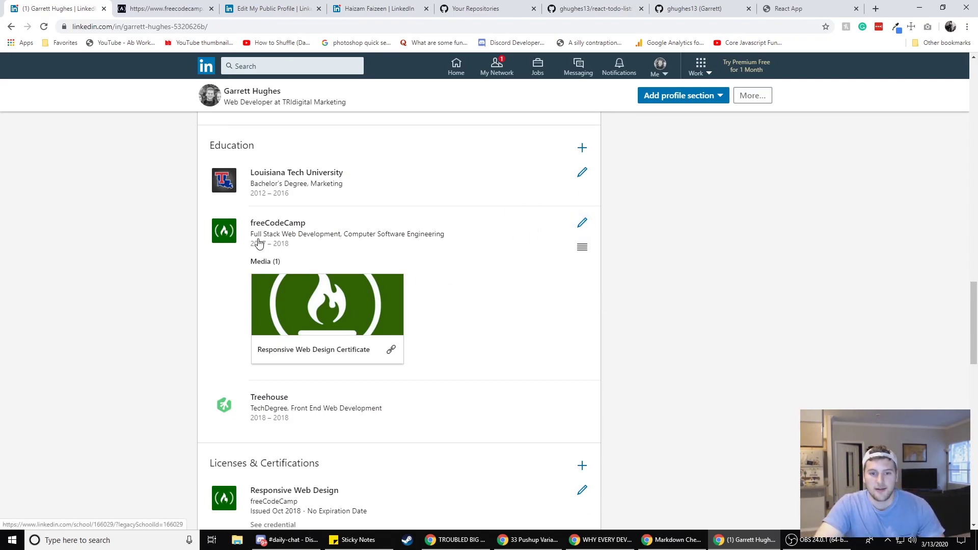
scroll(258, 245, down, 4)
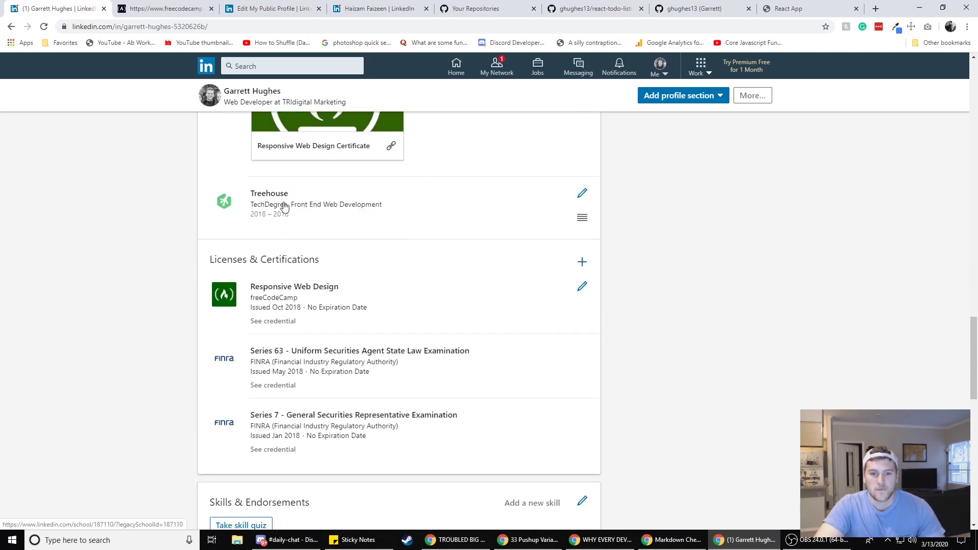
click(336, 207)
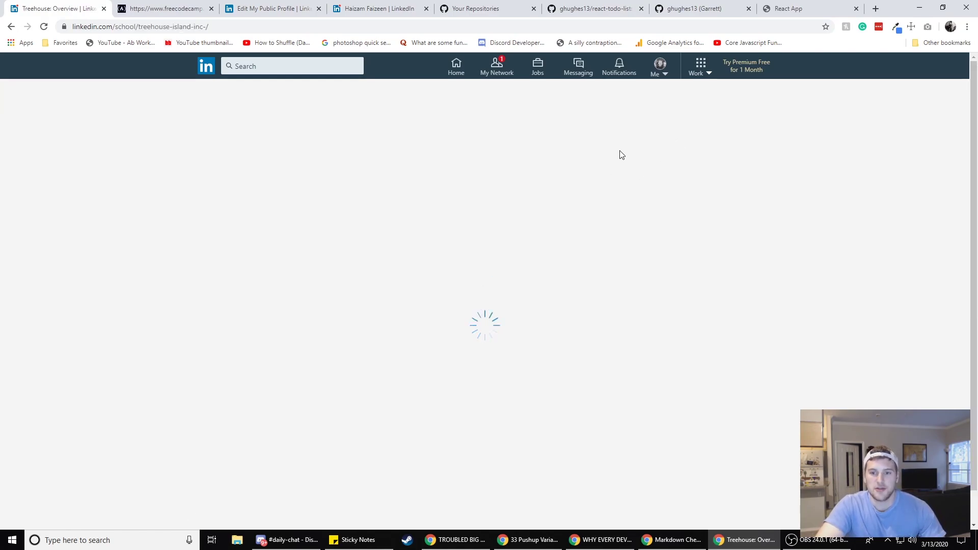
click(11, 27)
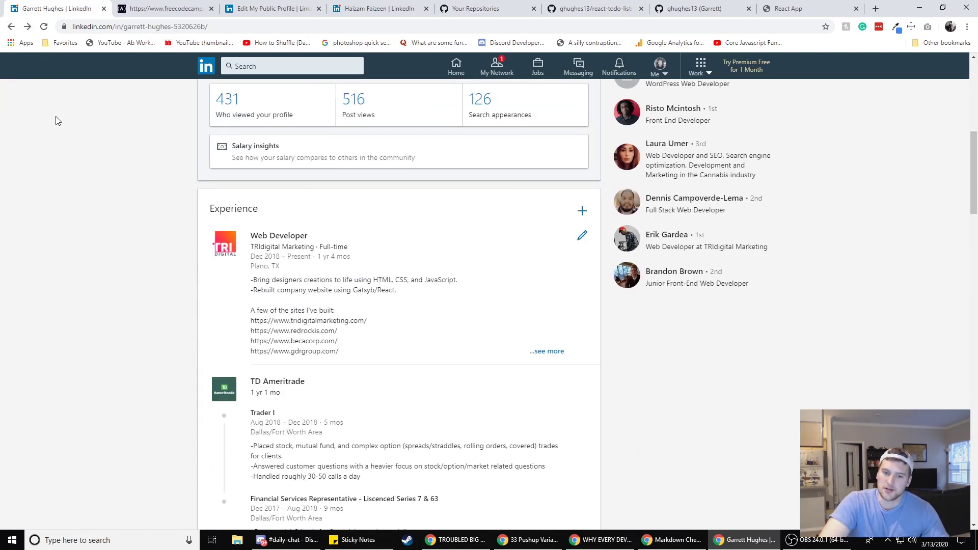
scroll(87, 109, down, 20)
scroll(122, 127, up, 4)
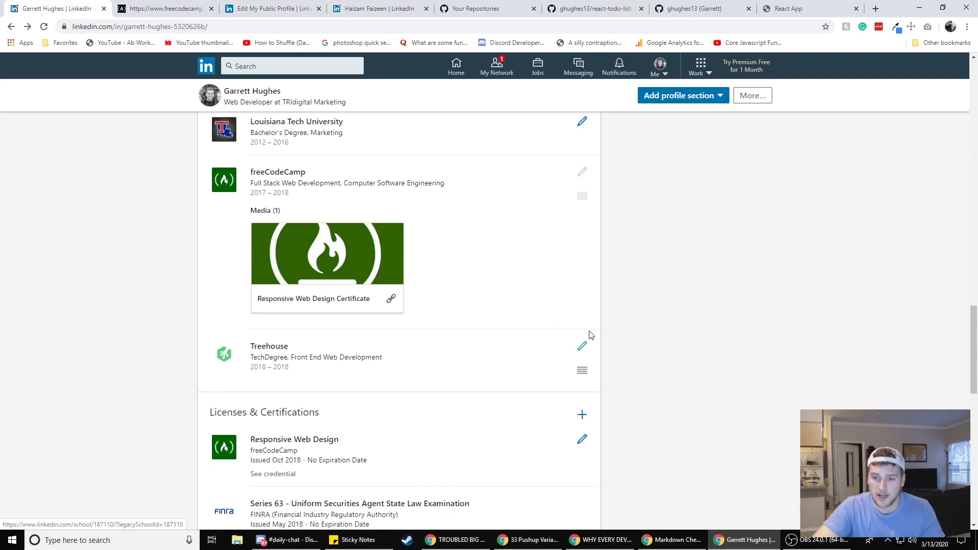
Open the Treehouse education entry for editing and bring up its media link field
click(581, 345)
scroll(532, 219, down, 3)
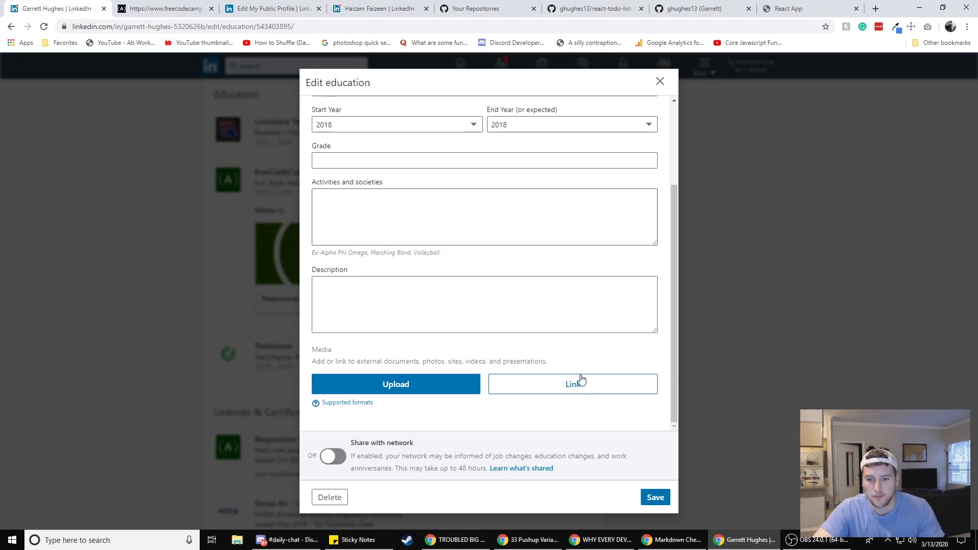
click(564, 392)
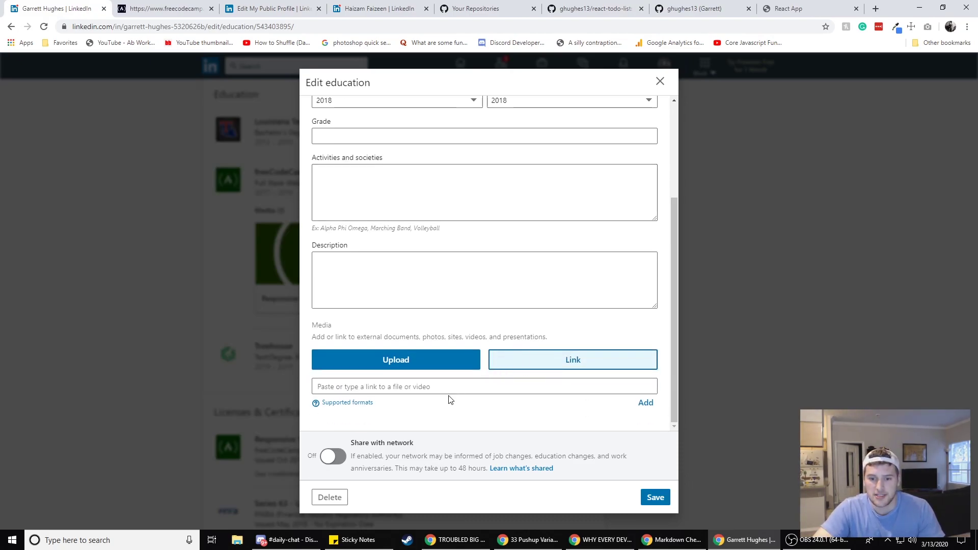
Open the own portfolio website in a new tab and launch the live Photo Gallery project site
click(877, 9)
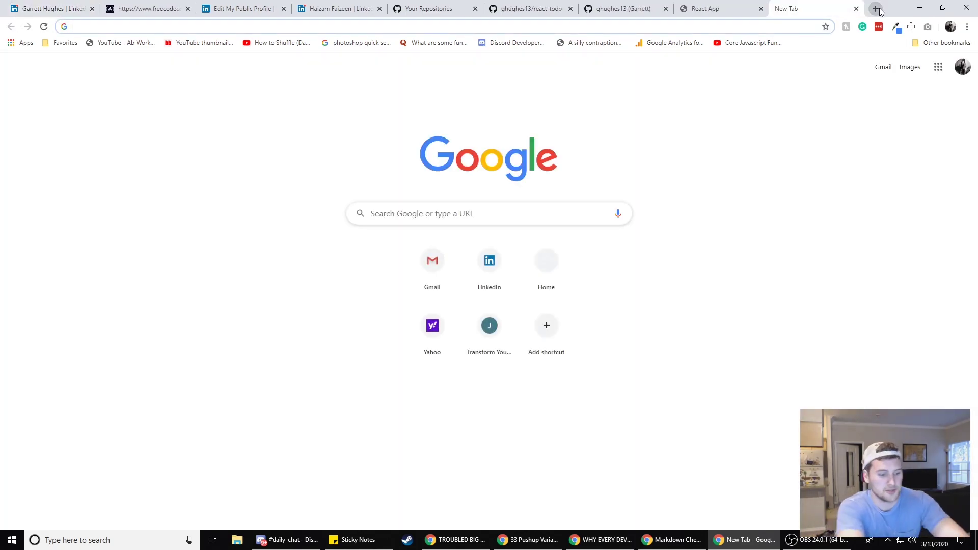
text(gh)
key(Return)
scroll(524, 237, down, 20)
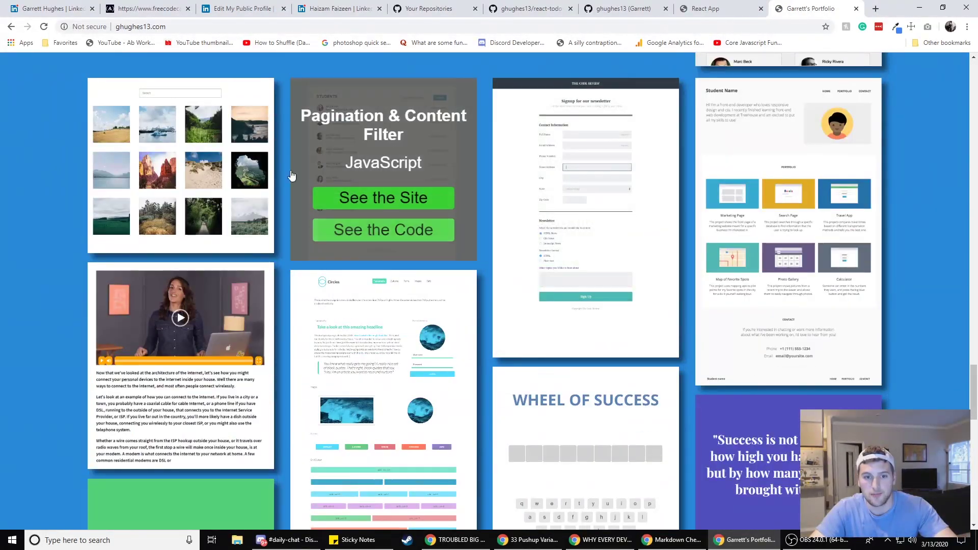
mouse_move(213, 161)
click(180, 204)
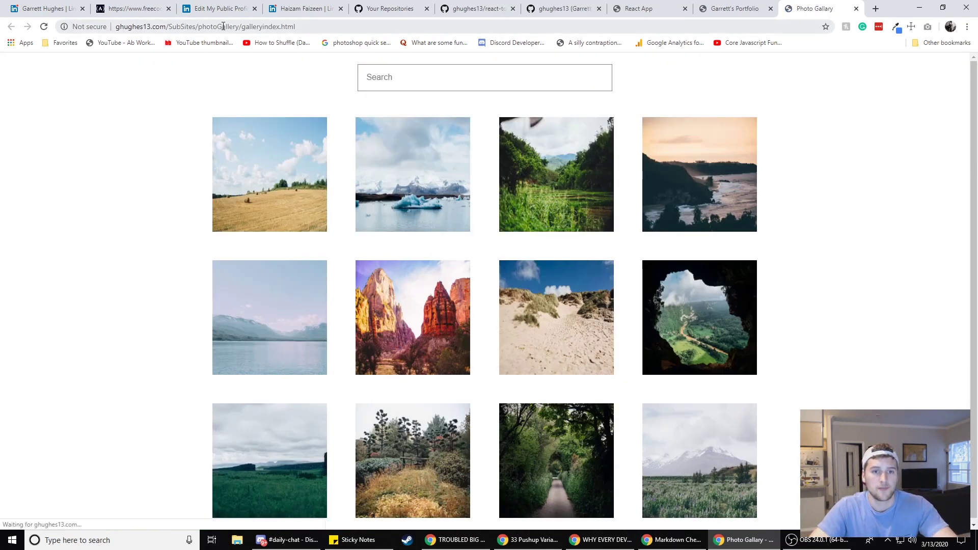
Copy the photo gallery page's address and add it as a media link to the Treehouse education entry
click(222, 27)
key(ctrl+c)
click(305, 8)
click(219, 9)
click(49, 9)
click(513, 386)
key(ctrl+v)
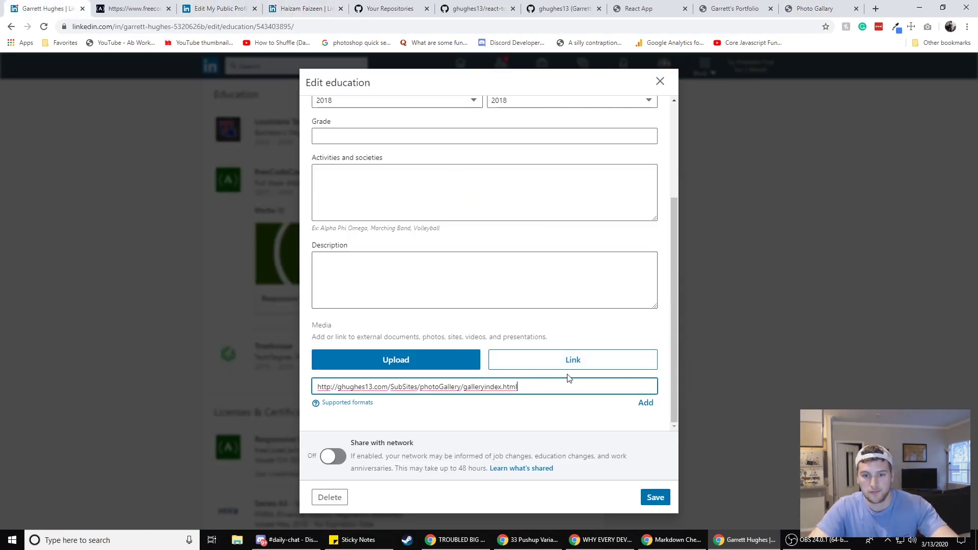
click(645, 402)
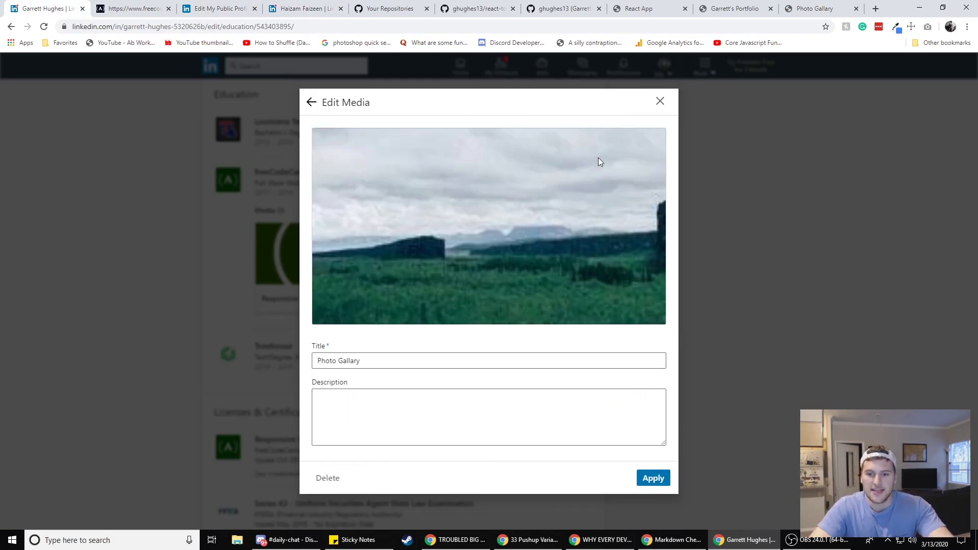
Compare the new media item's preview with the photo gallery page and its tile on the portfolio website
click(815, 8)
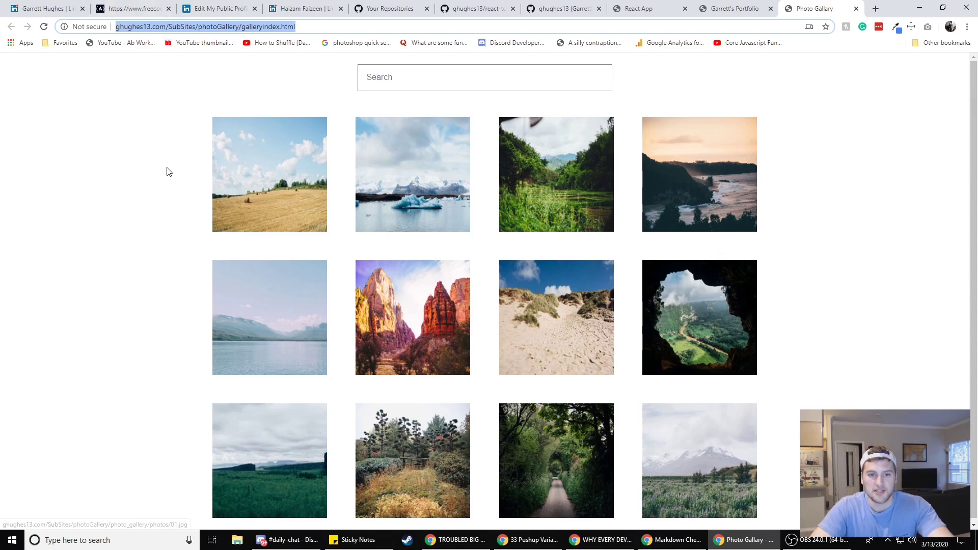
click(66, 6)
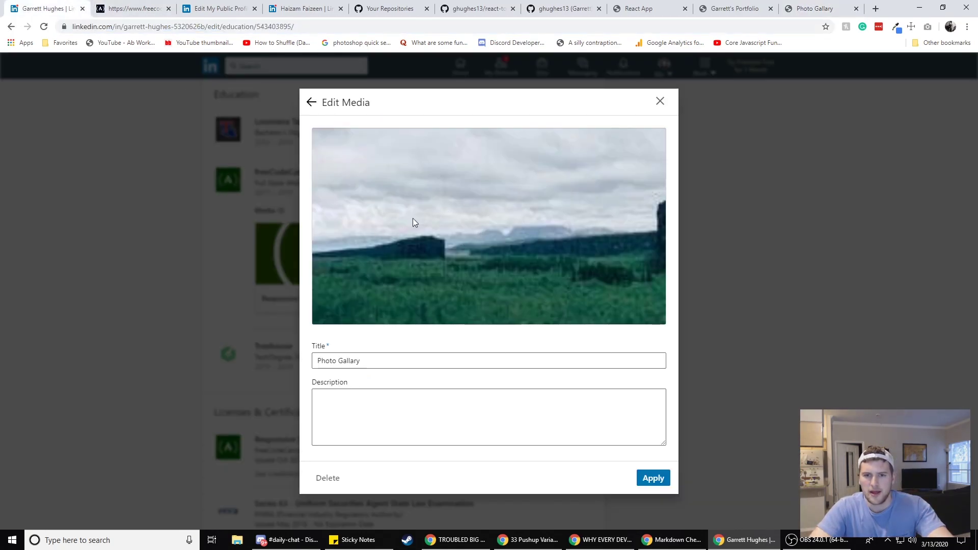
click(803, 4)
click(753, 9)
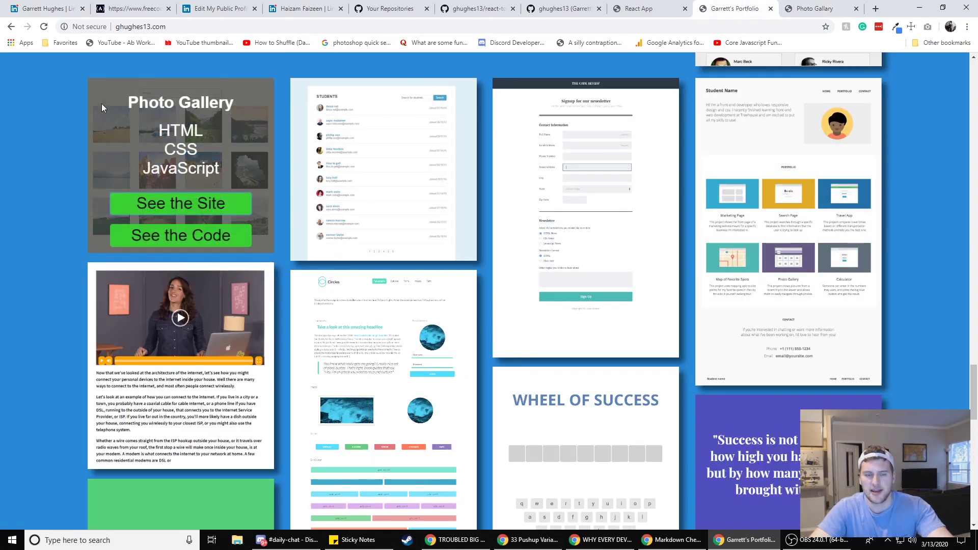
click(62, 9)
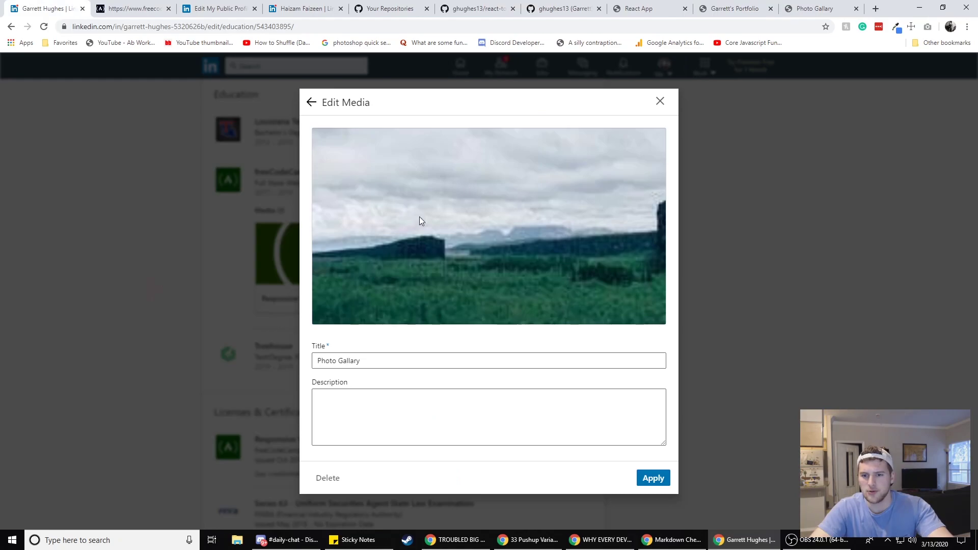
Enlarge the green field photo in the photo gallery, then discard the unsaved media item on the Treehouse education entry
click(814, 9)
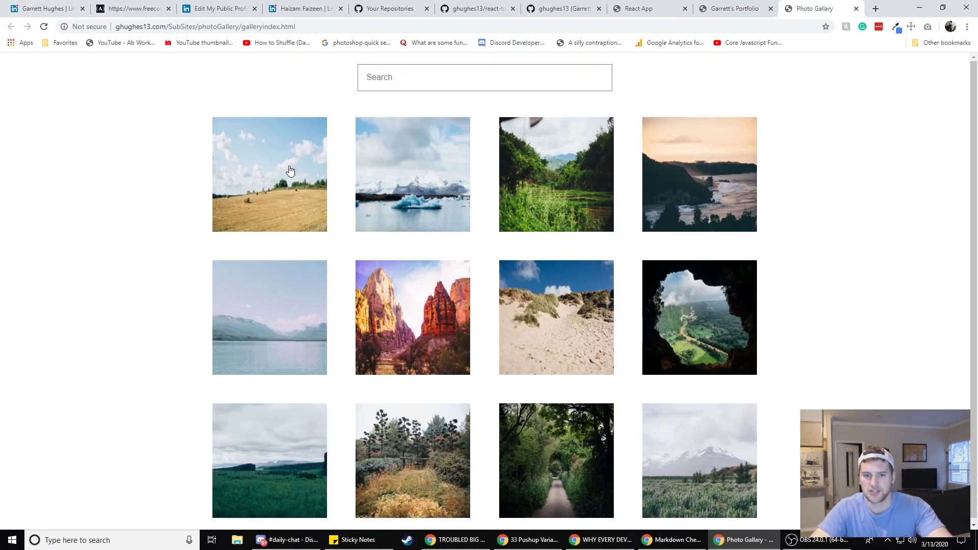
click(259, 408)
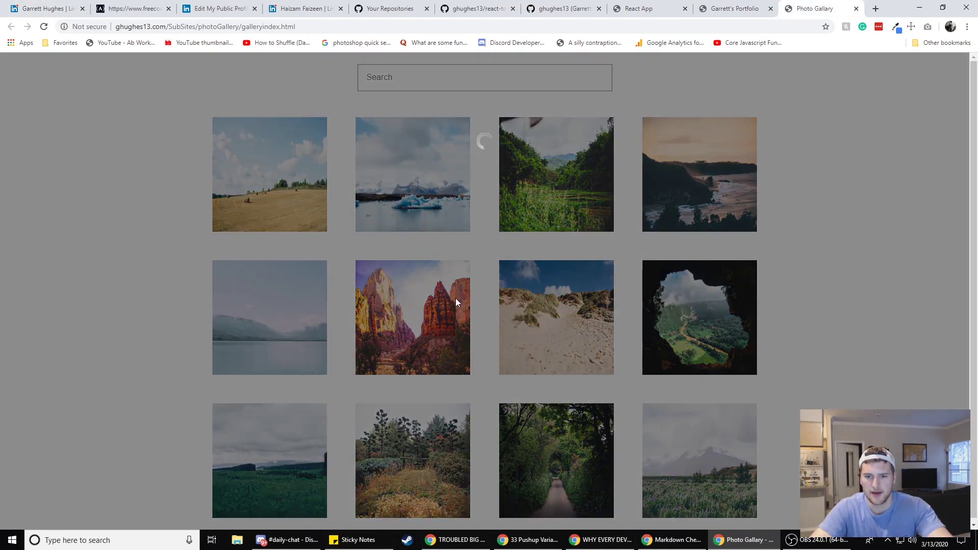
click(117, 198)
click(132, 9)
click(45, 9)
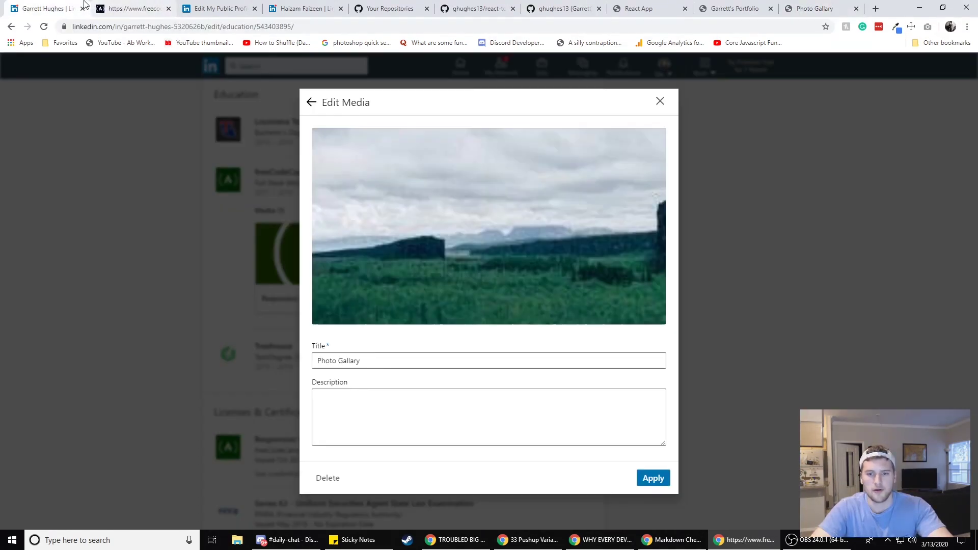
click(729, 253)
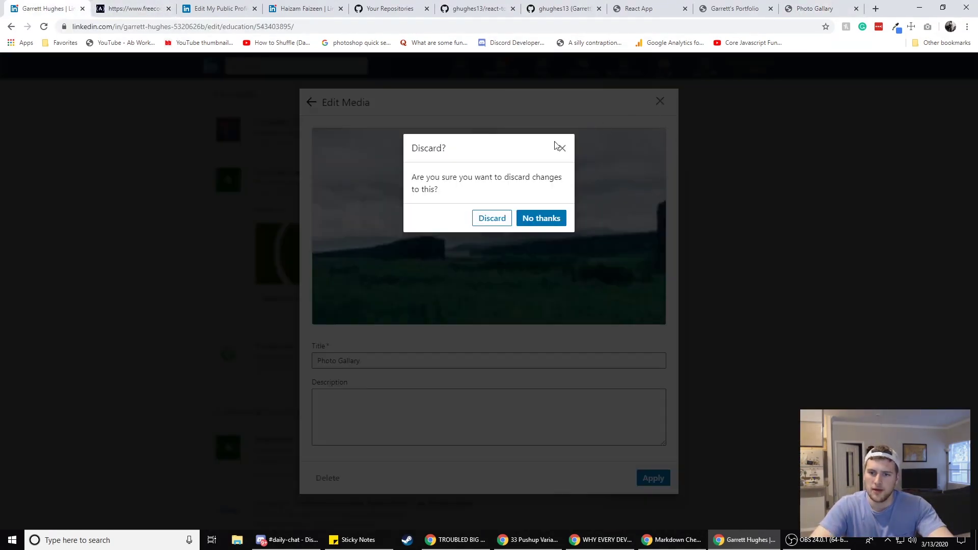
click(498, 220)
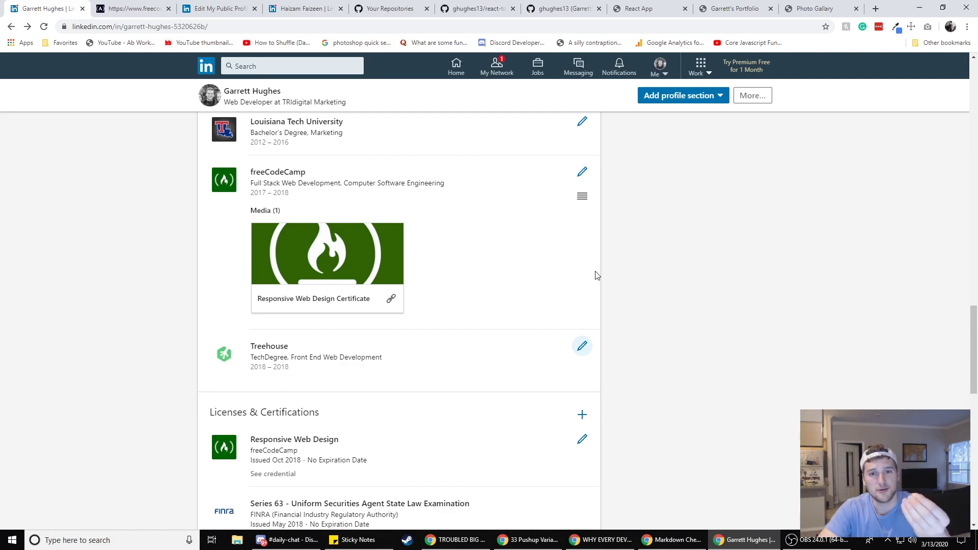
Look over the Licenses & Certifications section and return to the Education entries
scroll(644, 265, down, 3)
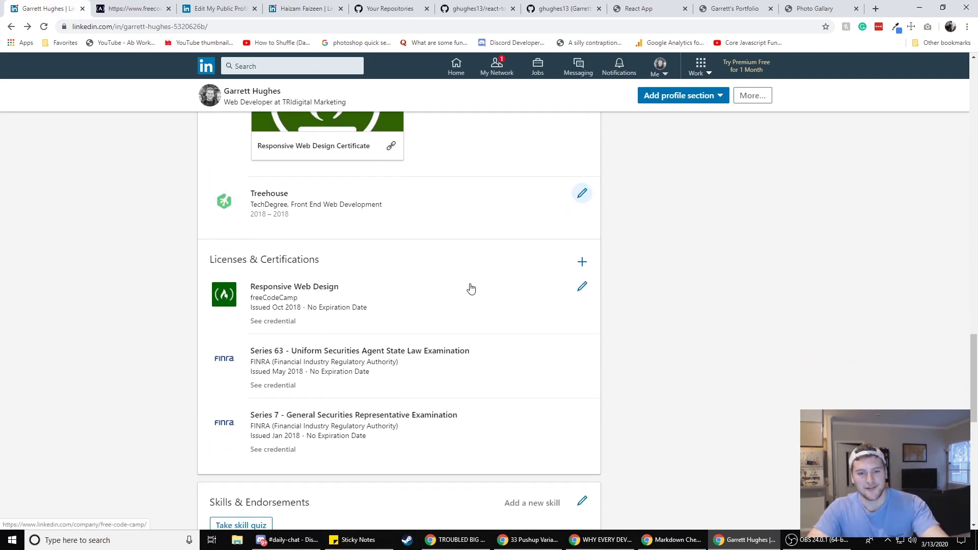
triple_click(276, 253)
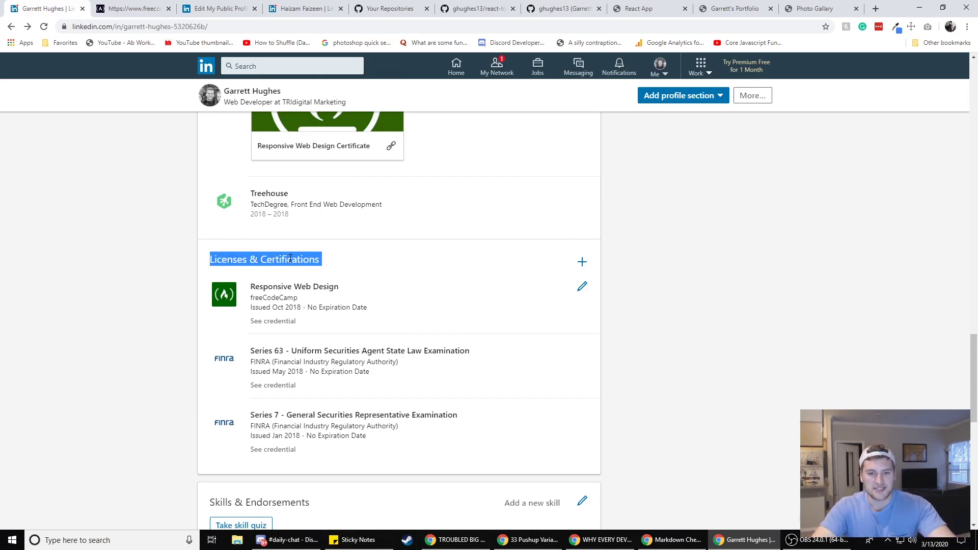
click(401, 230)
scroll(397, 234, up, 4)
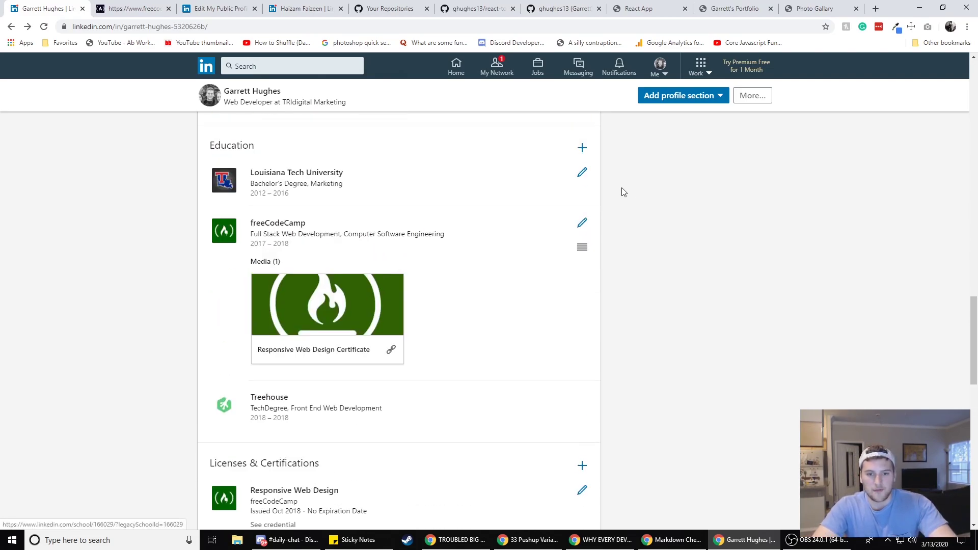
Inspect the media link option in the freeCodeCamp education entry and close the entry without saving
click(582, 222)
scroll(443, 255, down, 5)
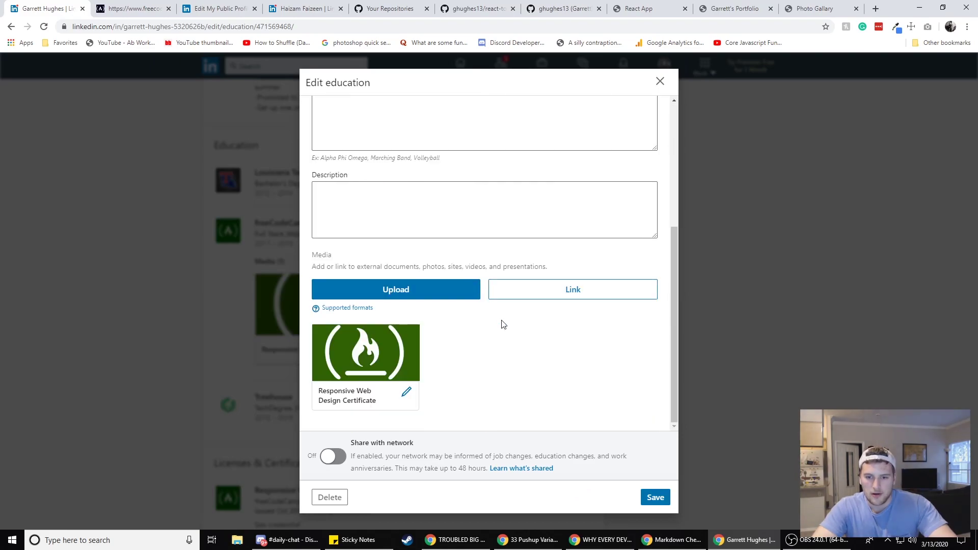
click(549, 298)
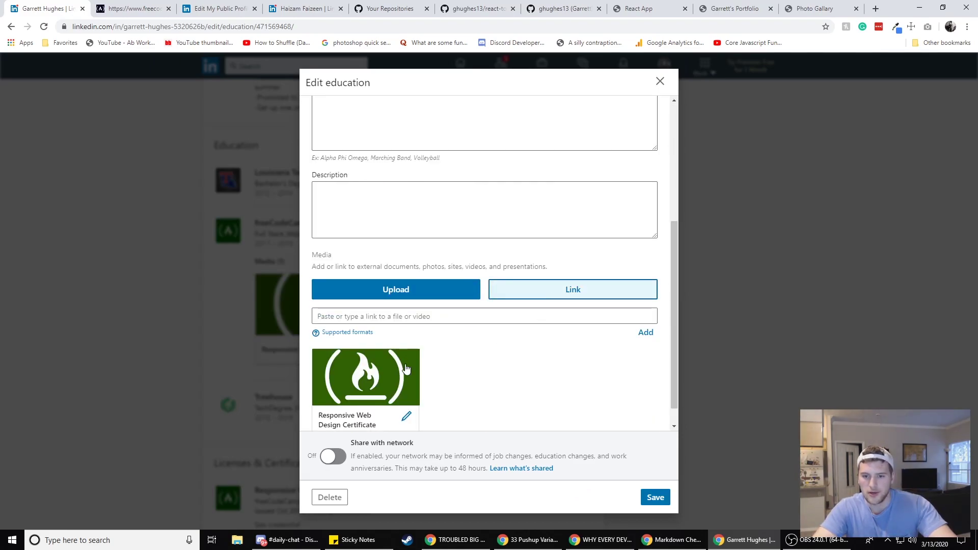
scroll(417, 365, down, 1)
click(682, 81)
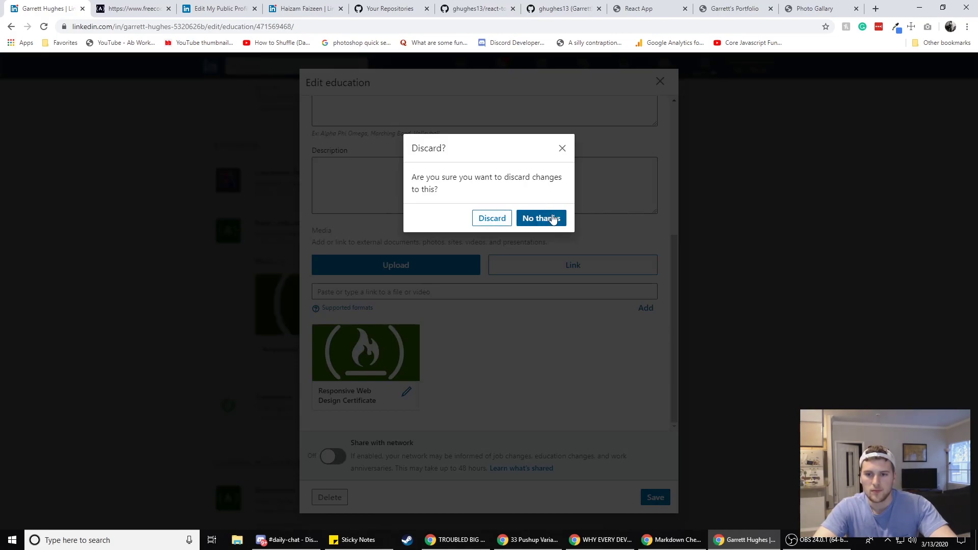
click(501, 223)
View the credential page of the freeCodeCamp Responsive Web Design certification and close it again
scroll(556, 299, down, 4)
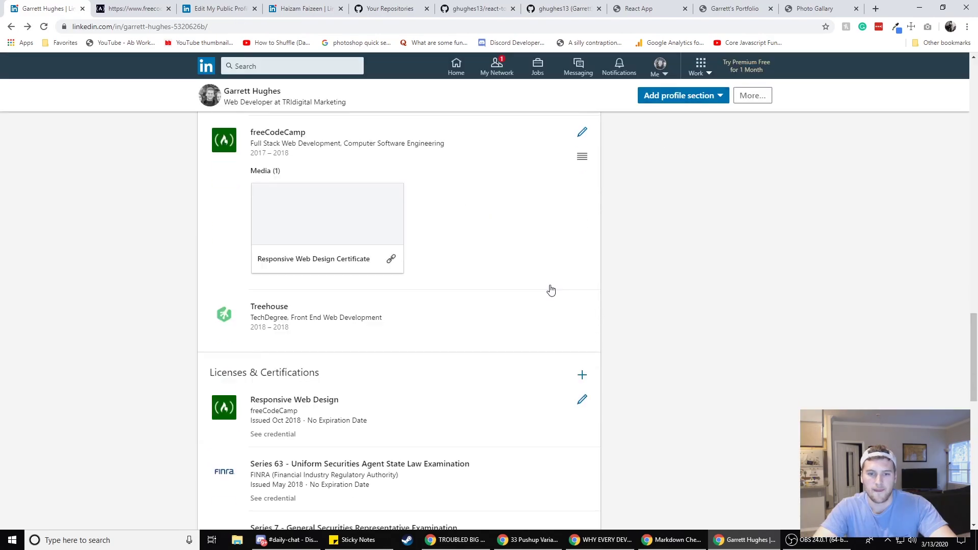
scroll(539, 255, up, 4)
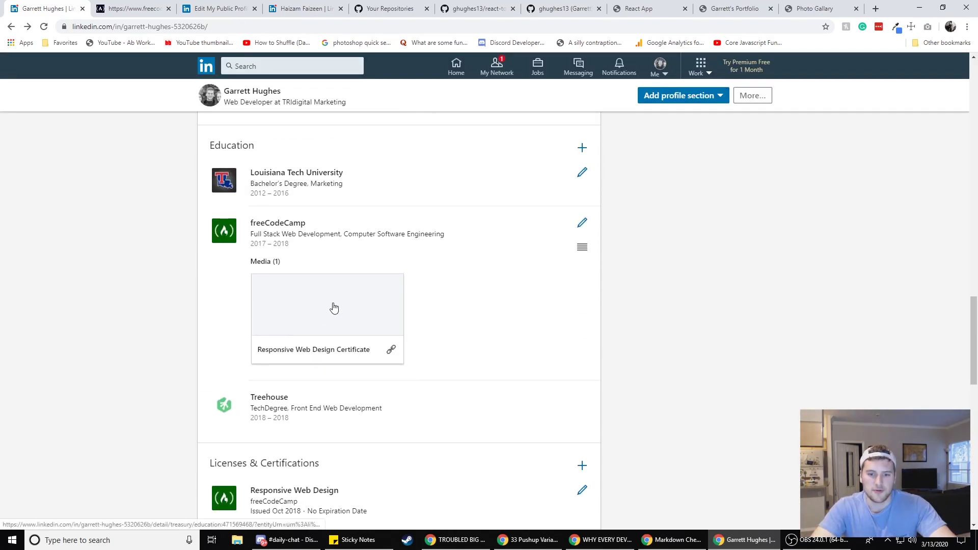
scroll(331, 307, down, 4)
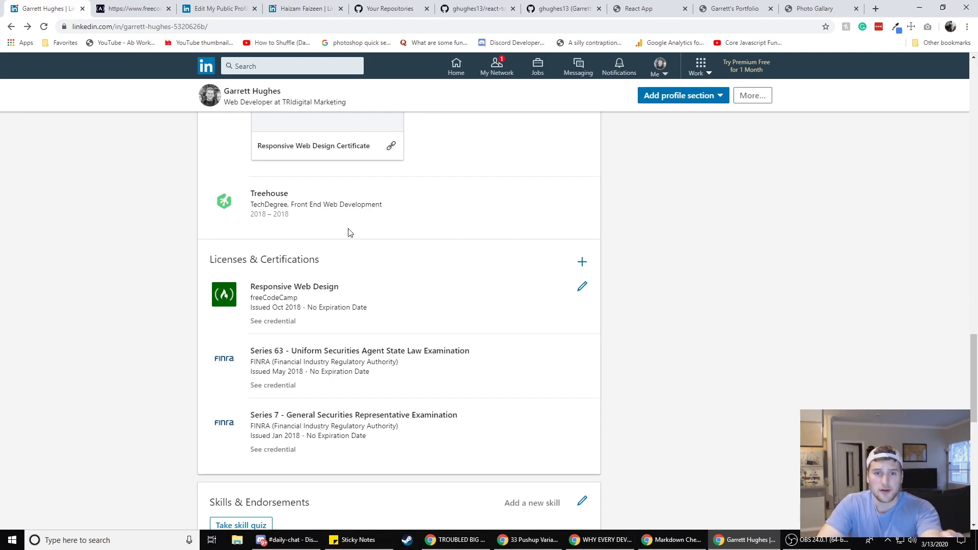
scroll(345, 220, up, 4)
scroll(338, 285, down, 3)
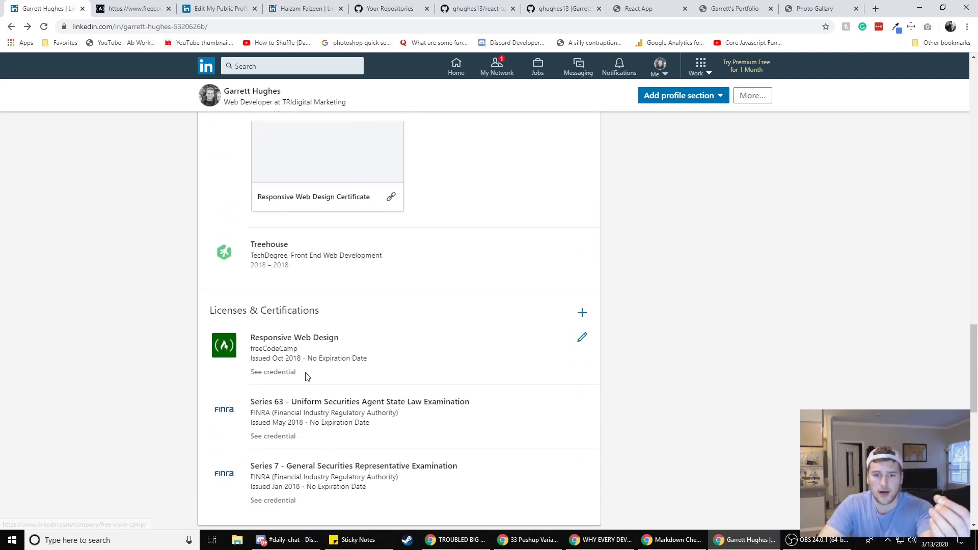
click(280, 375)
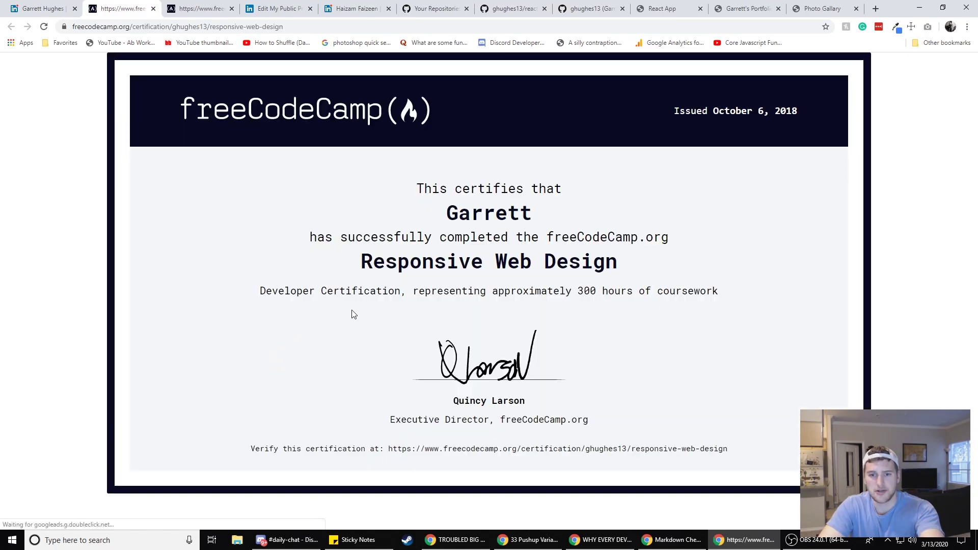
click(153, 9)
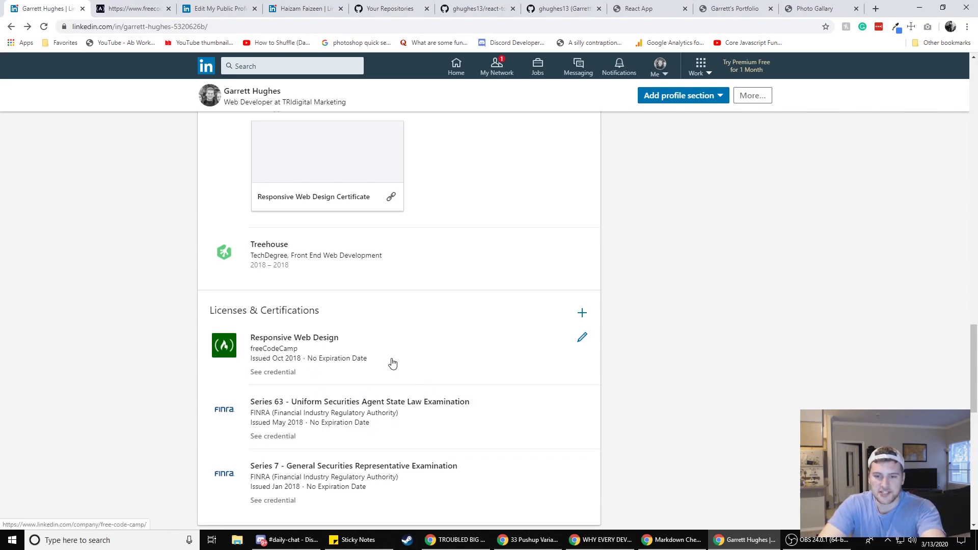
View the Series 63 credential on BrokerCheck, review the examinations listed there, and close the page
scroll(392, 363, down, 2)
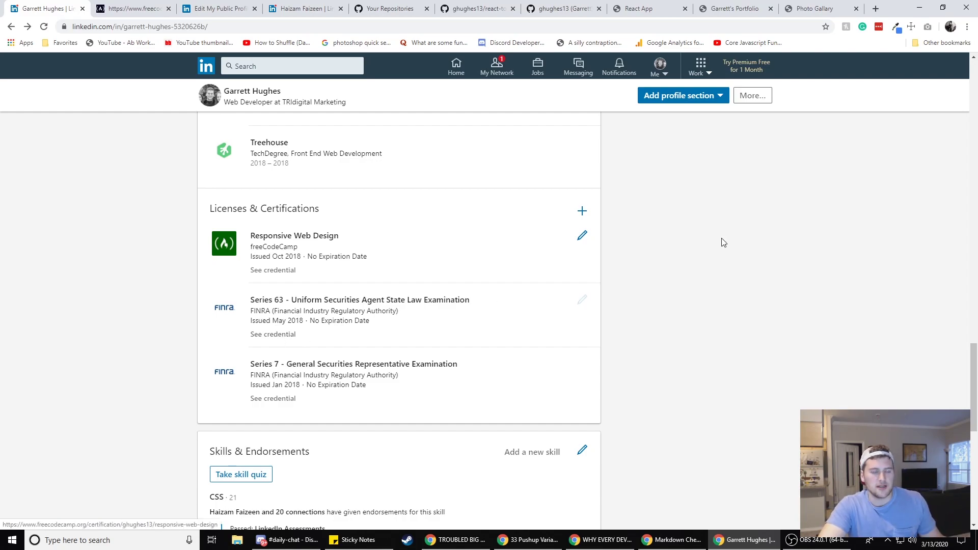
scroll(726, 265, up, 8)
scroll(734, 296, down, 6)
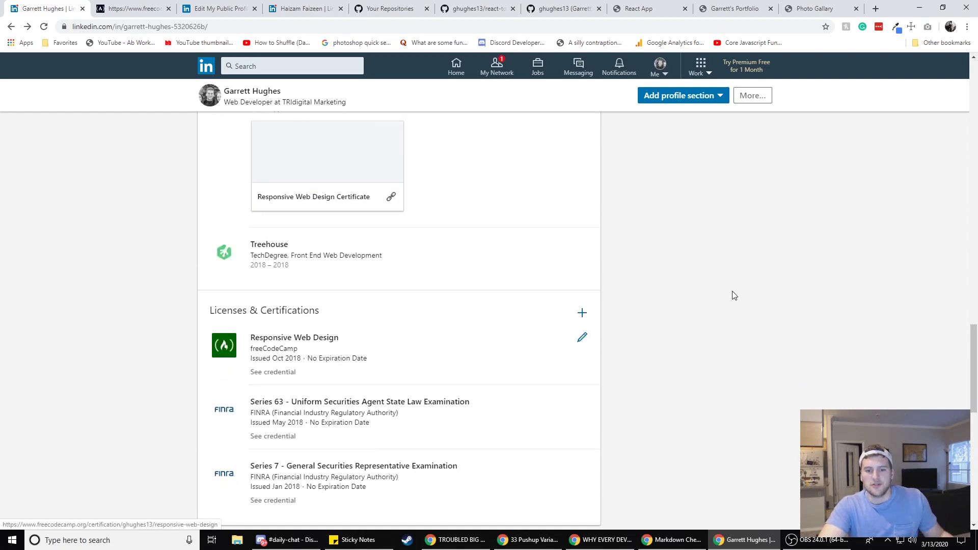
scroll(607, 320, down, 3)
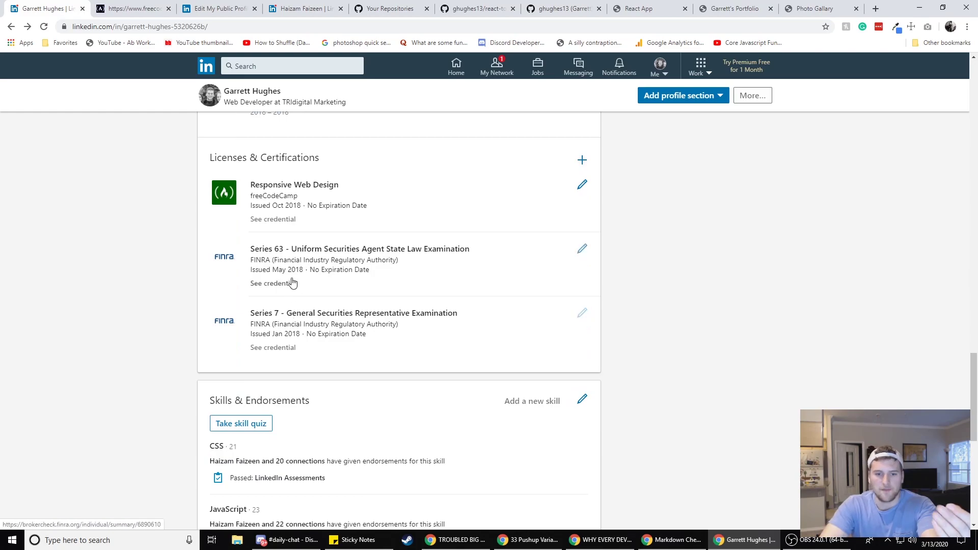
click(291, 281)
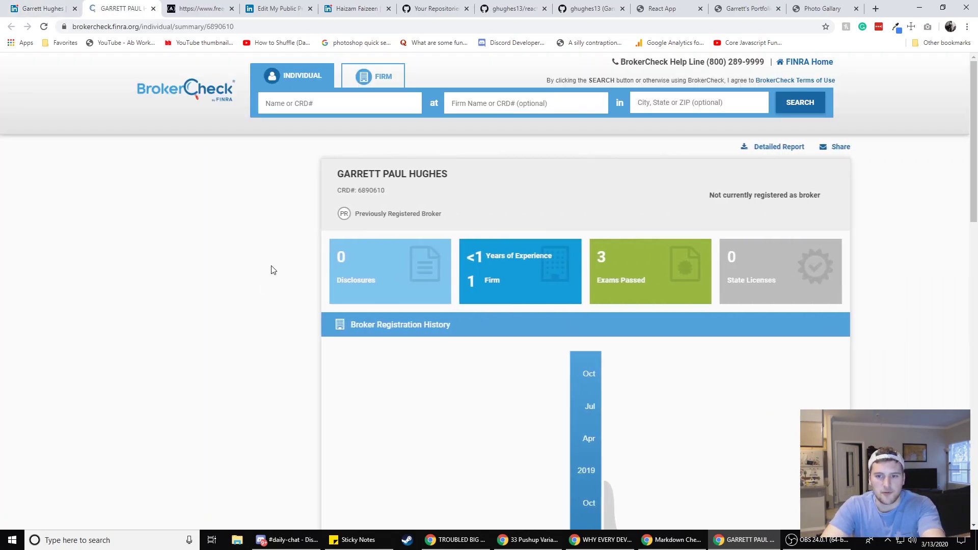
scroll(271, 270, down, 5)
scroll(435, 293, down, 6)
scroll(277, 316, up, 11)
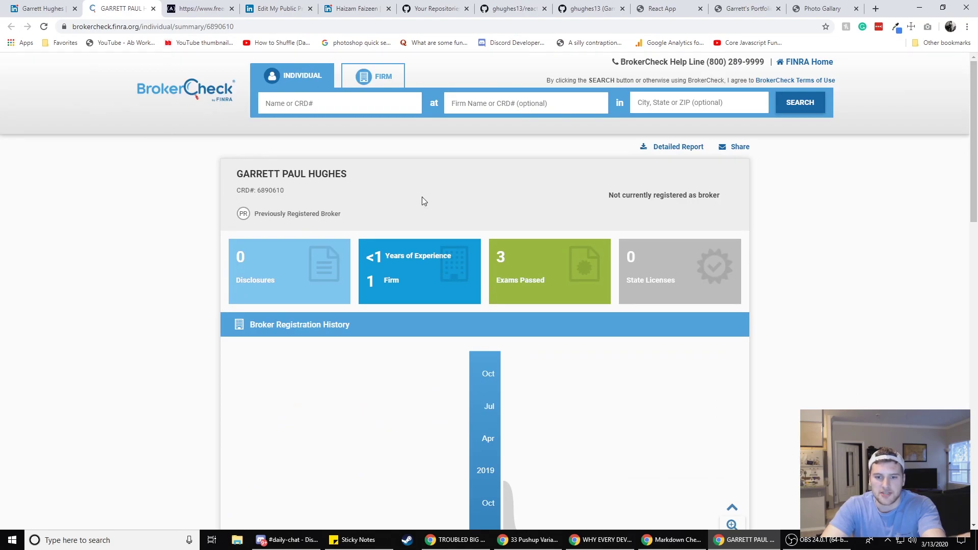
scroll(422, 201, down, 11)
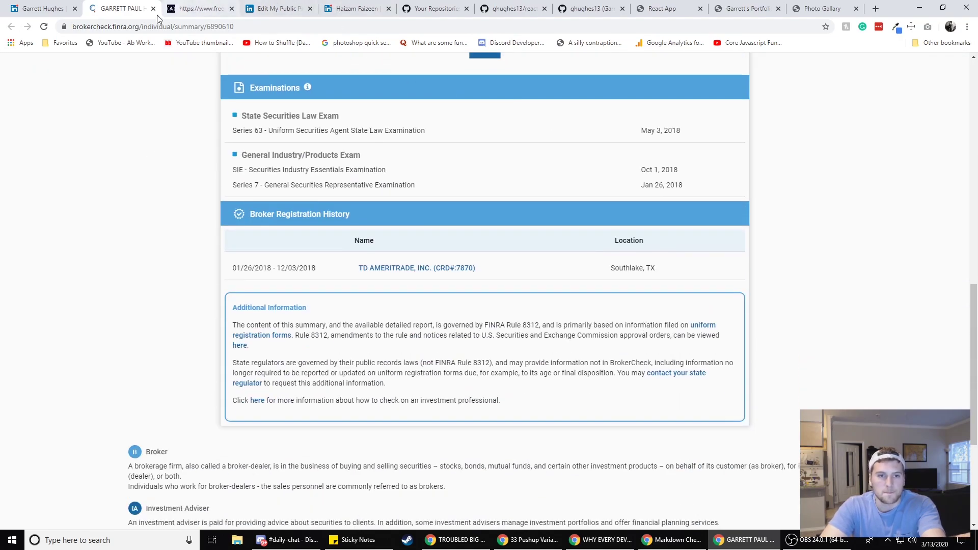
click(153, 8)
Expand the full Skills & Endorsements list on the profile and look through its skill categories
scroll(145, 270, down, 6)
scroll(155, 262, up, 7)
scroll(161, 257, down, 6)
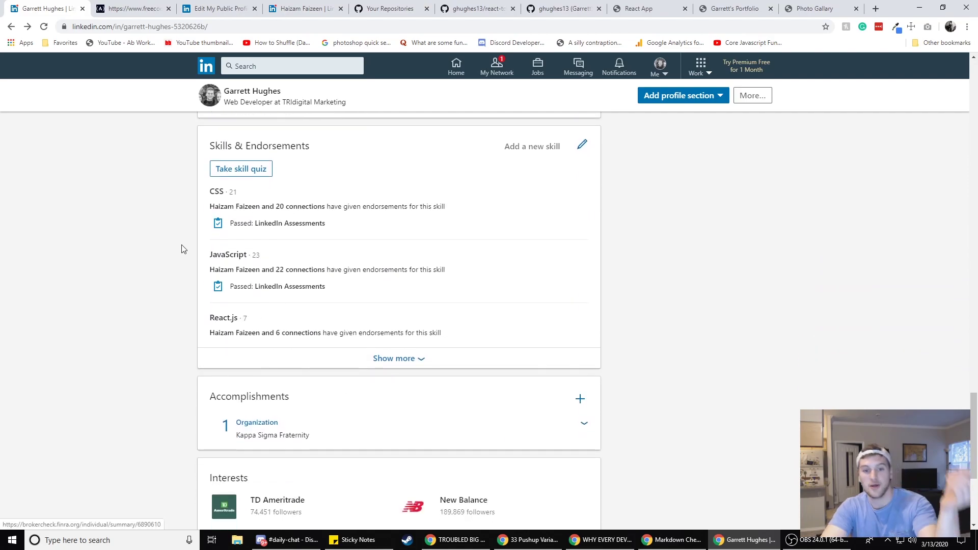
scroll(203, 234, up, 3)
scroll(364, 432, down, 2)
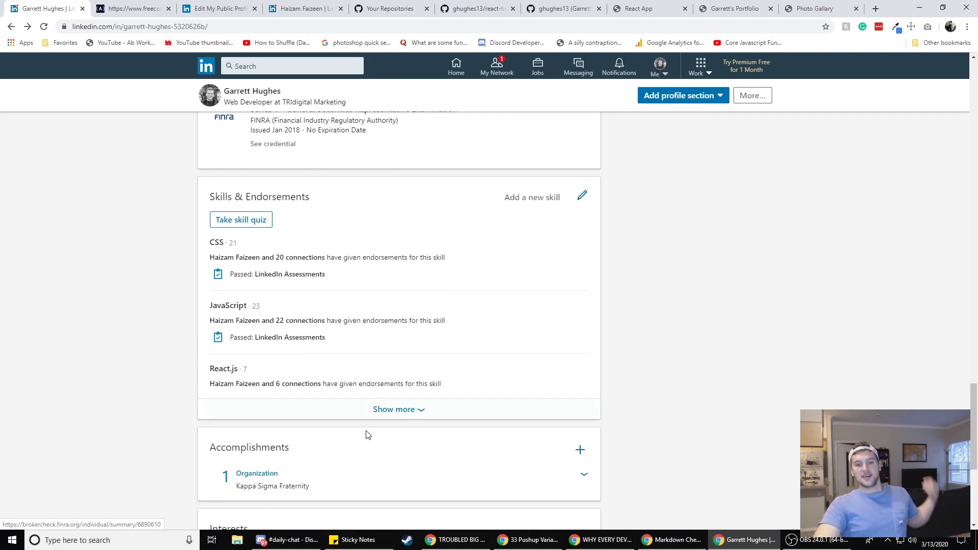
click(425, 409)
scroll(357, 214, down, 5)
scroll(343, 218, up, 3)
scroll(338, 230, down, 3)
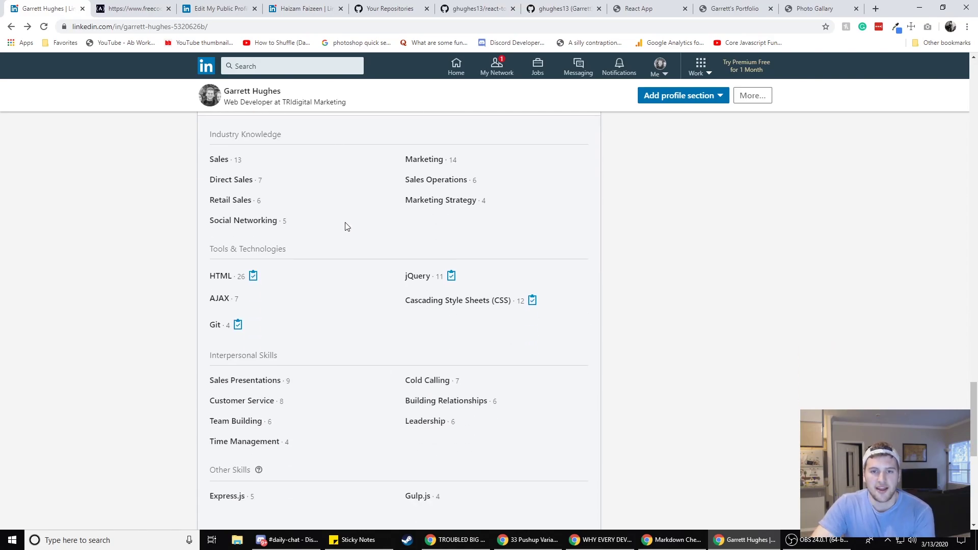
Reload the profile, view the list of 1st-degree connections, and return to the profile
key(F5)
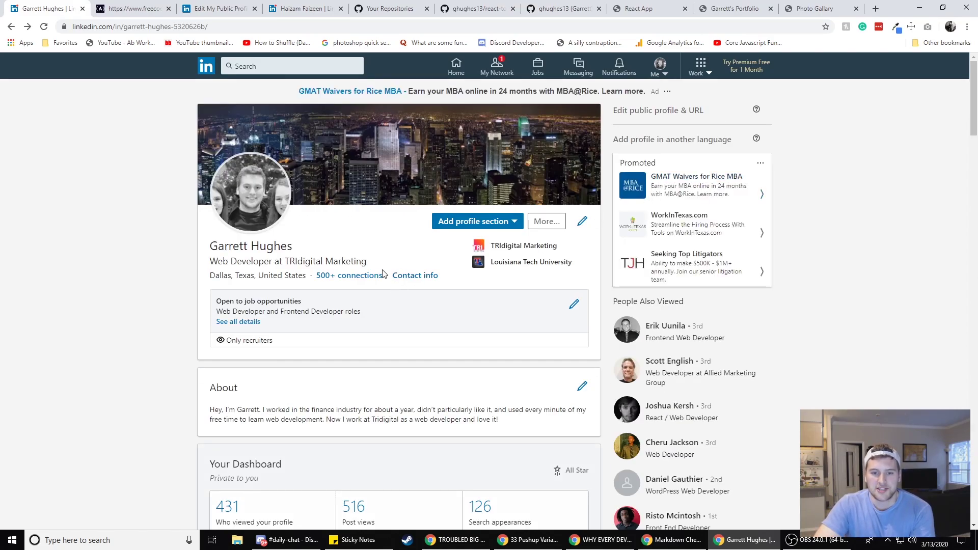
click(347, 279)
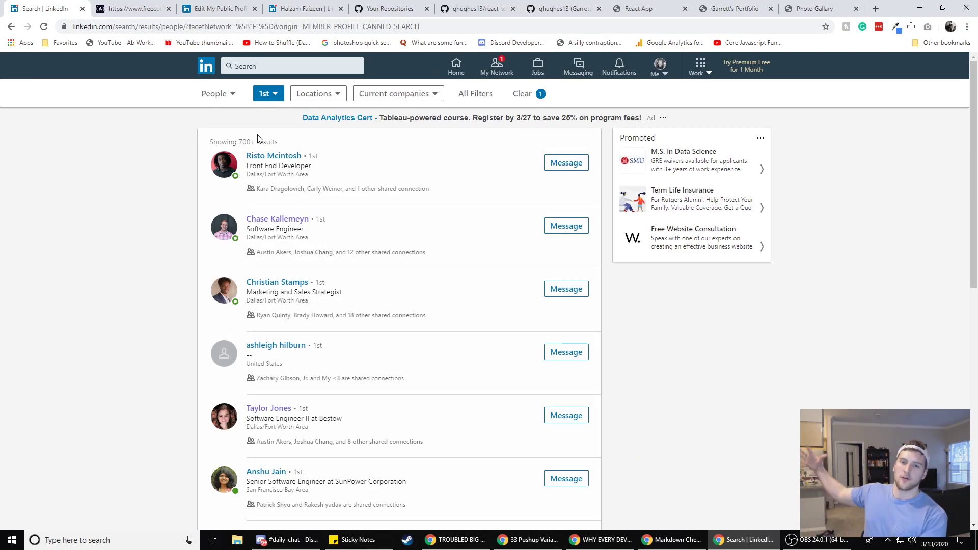
click(11, 26)
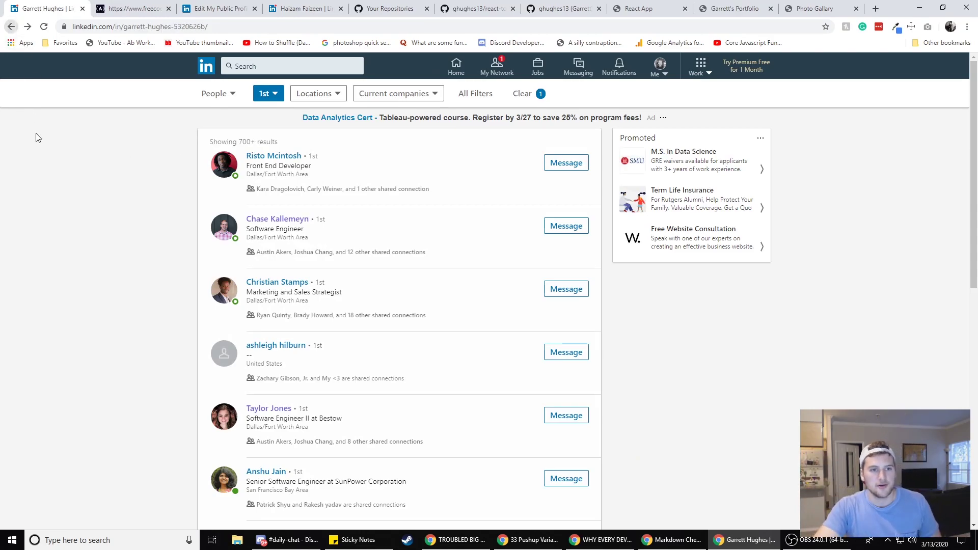
Expand all of the profile's skills again and examine the endorsements under industry knowledge, tools, interpersonal and other skills
scroll(102, 285, down, 8)
scroll(119, 277, down, 15)
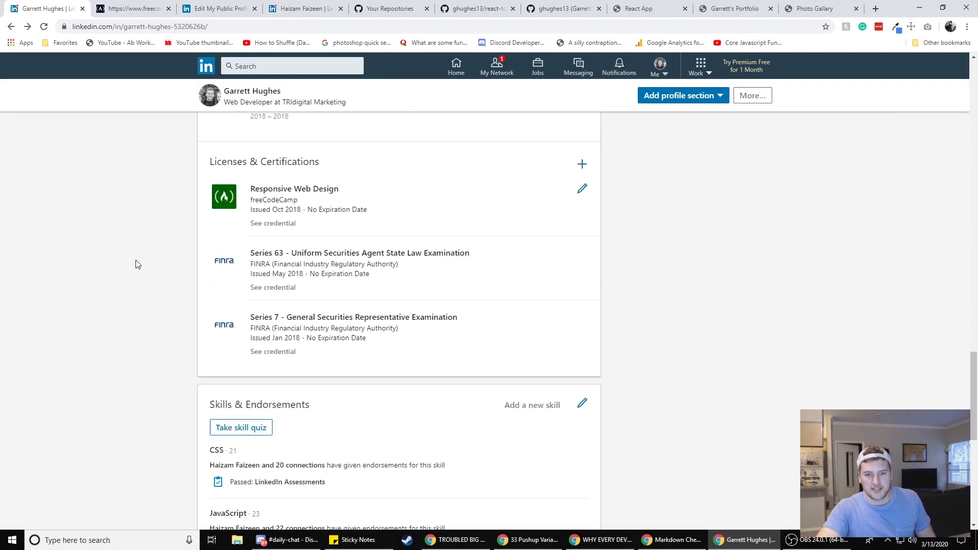
click(407, 359)
scroll(338, 345, up, 2)
scroll(339, 346, down, 2)
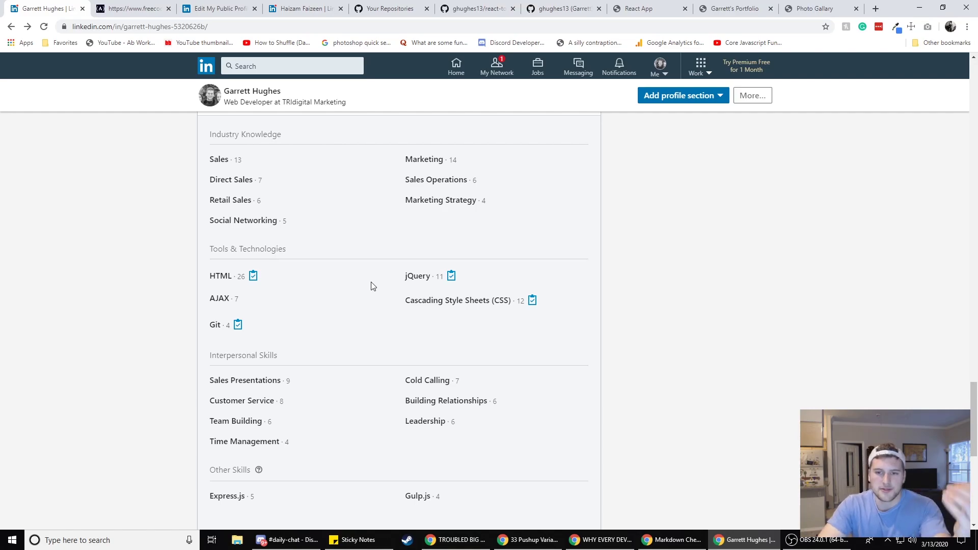
scroll(312, 283, up, 3)
scroll(312, 285, down, 3)
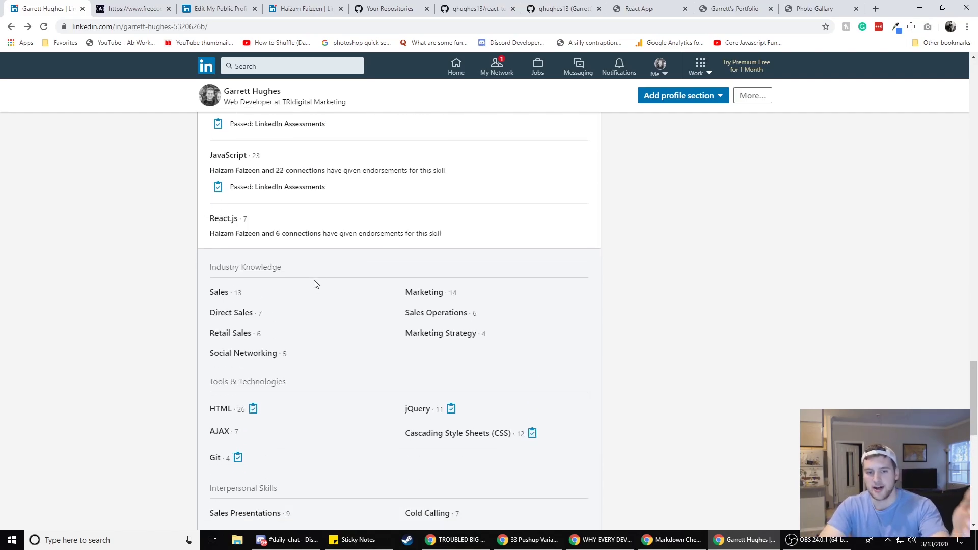
scroll(312, 280, up, 3)
scroll(312, 283, down, 3)
scroll(301, 300, up, 2)
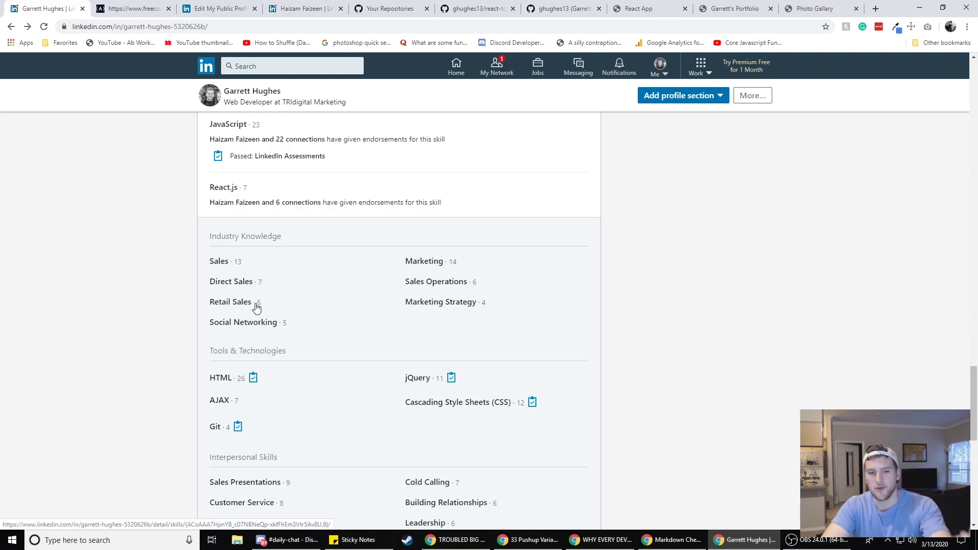
scroll(257, 306, down, 3)
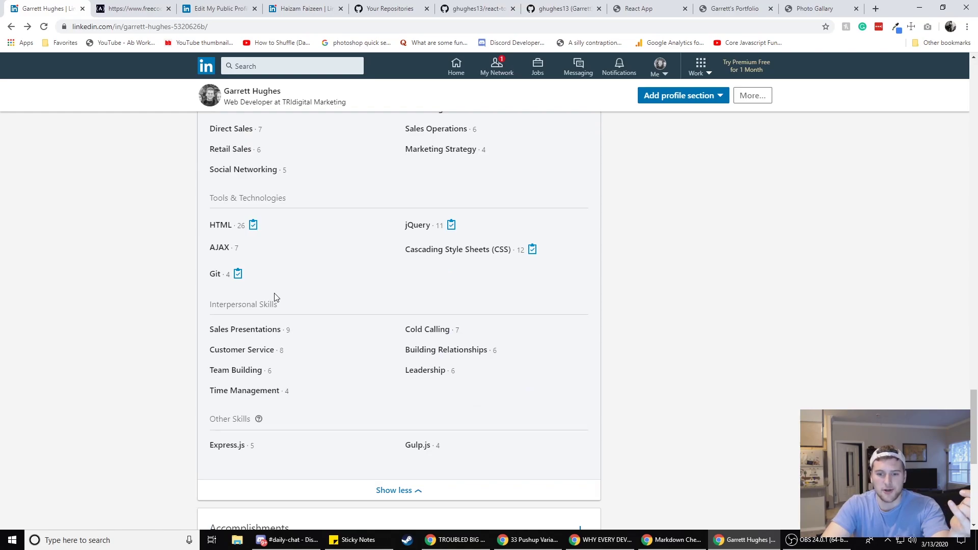
scroll(285, 298, up, 10)
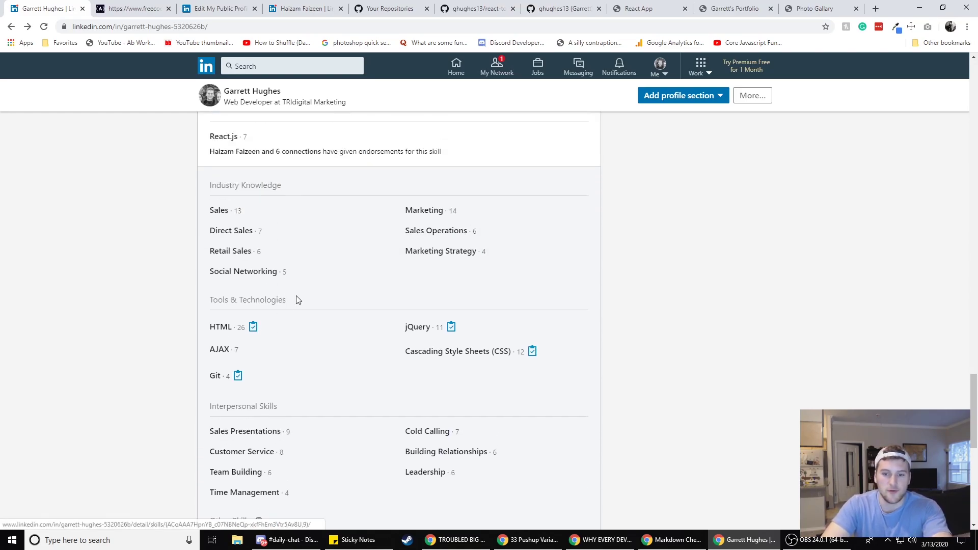
Look over the profile from its intro section back down to Skills & Endorsements
scroll(306, 300, down, 2)
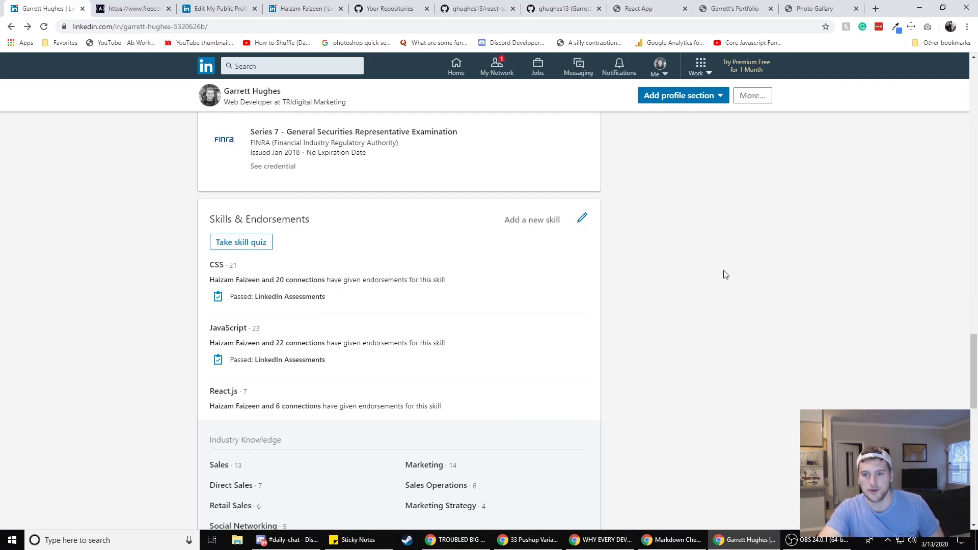
scroll(647, 158, up, 20)
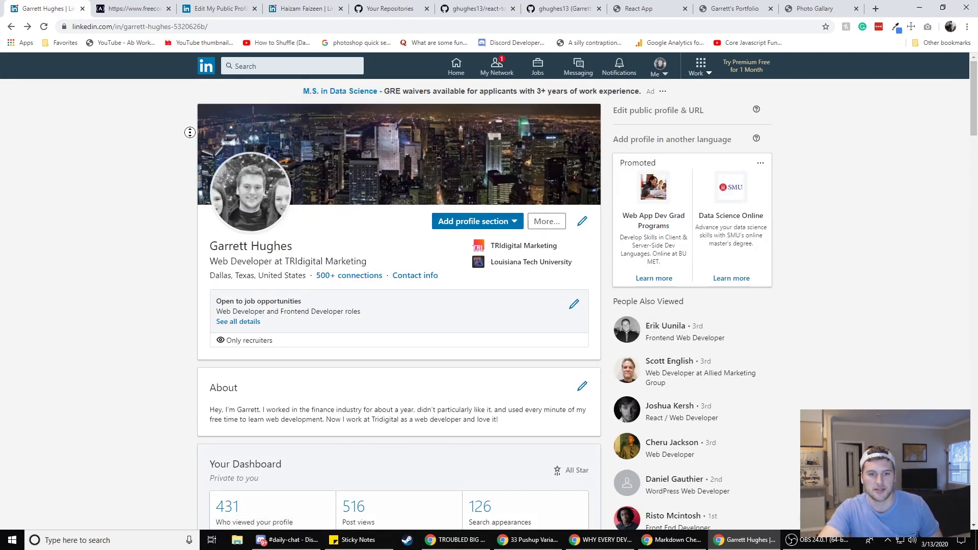
scroll(184, 175, down, 1)
scroll(176, 214, down, 15)
scroll(173, 240, up, 4)
scroll(173, 242, down, 4)
scroll(168, 252, down, 8)
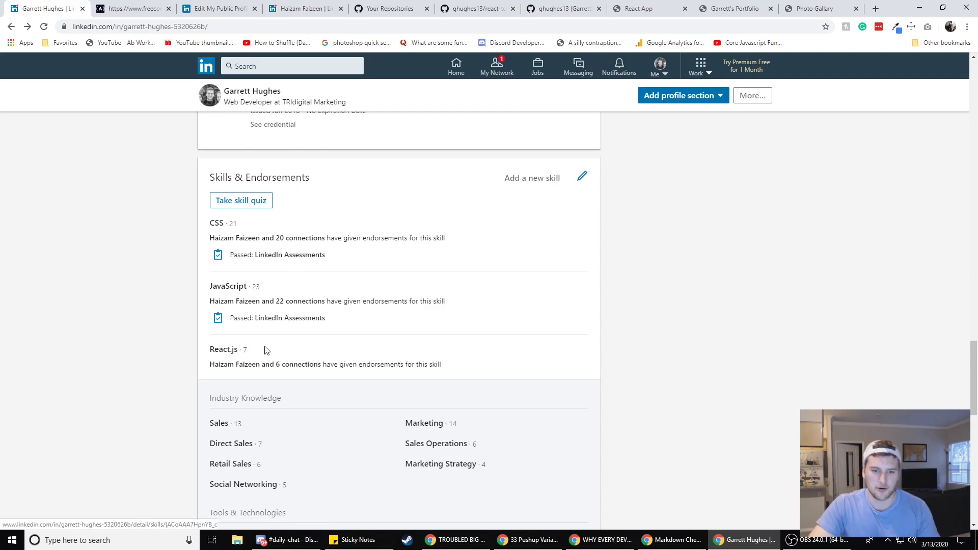
Review the endorsements and passed assessment badges across the top skills, Tools & Technologies, Interpersonal Skills and Other Skills
scroll(306, 265, down, 4)
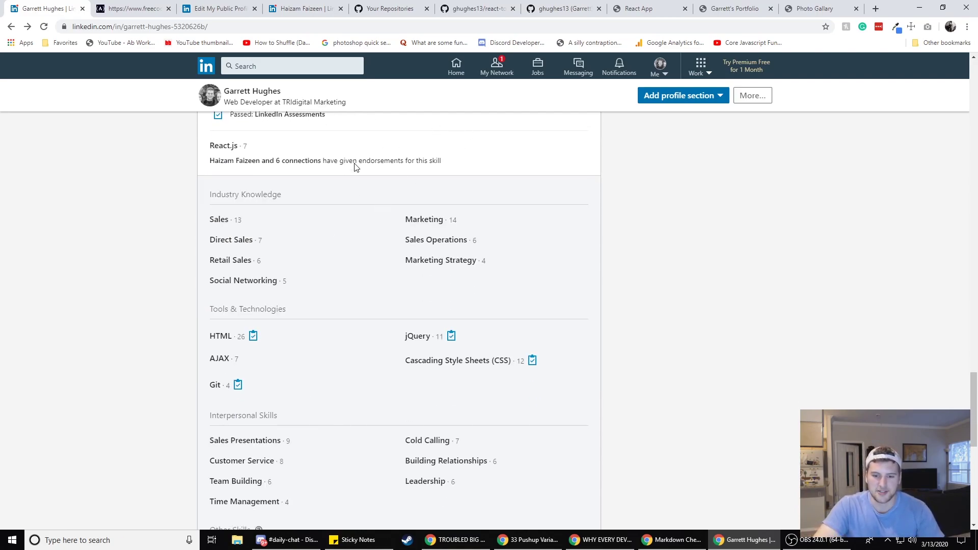
scroll(345, 249, up, 1)
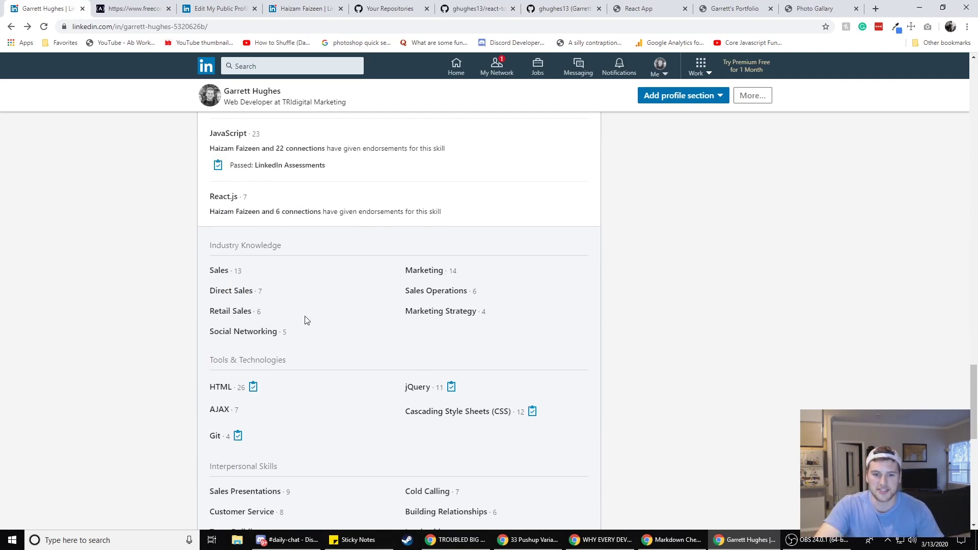
scroll(479, 412, down, 4)
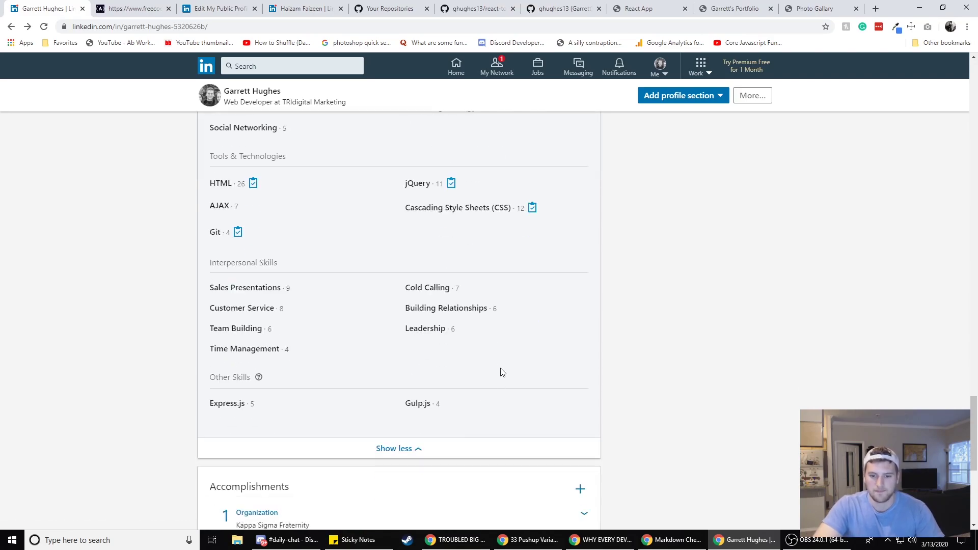
scroll(478, 382, up, 8)
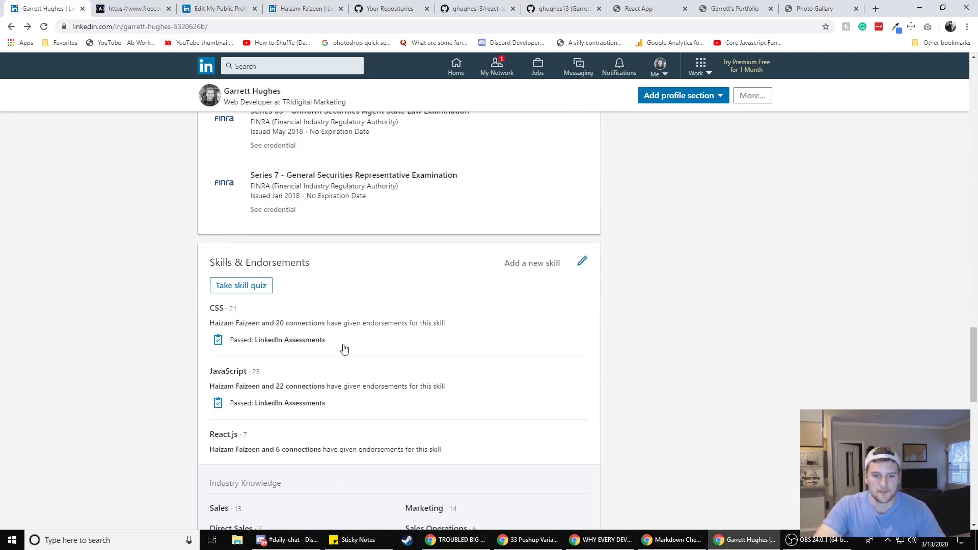
scroll(254, 303, down, 1)
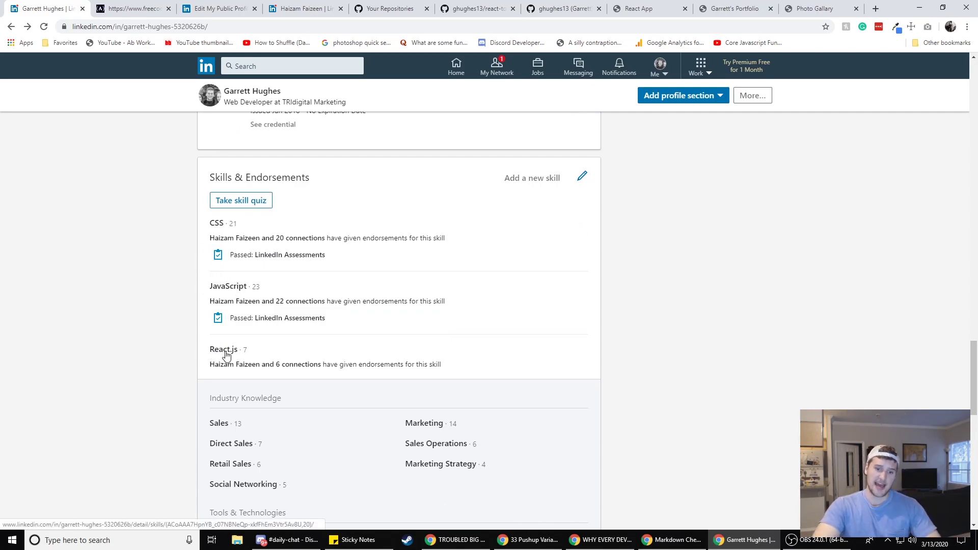
scroll(254, 326, down, 5)
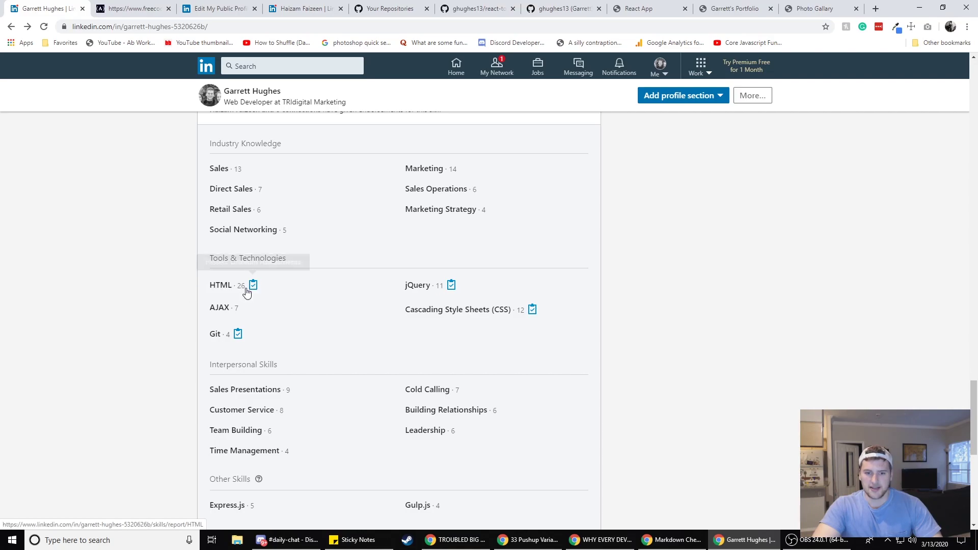
scroll(242, 290, up, 5)
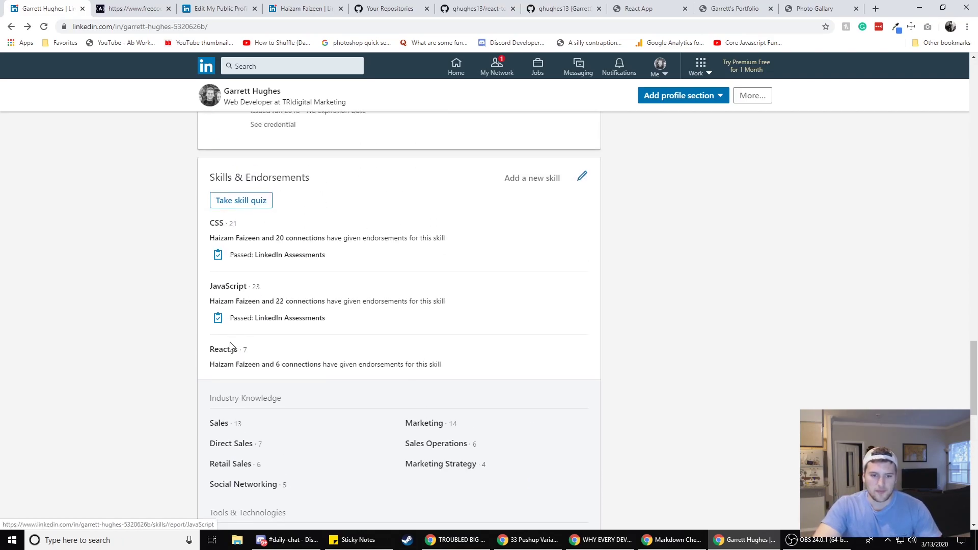
Highlight the React.js skill and its endorsement count, and clear the highlight
drag(246, 349, 196, 360)
click(206, 349)
drag(264, 350, 197, 356)
click(203, 349)
double_click(245, 349)
click(245, 348)
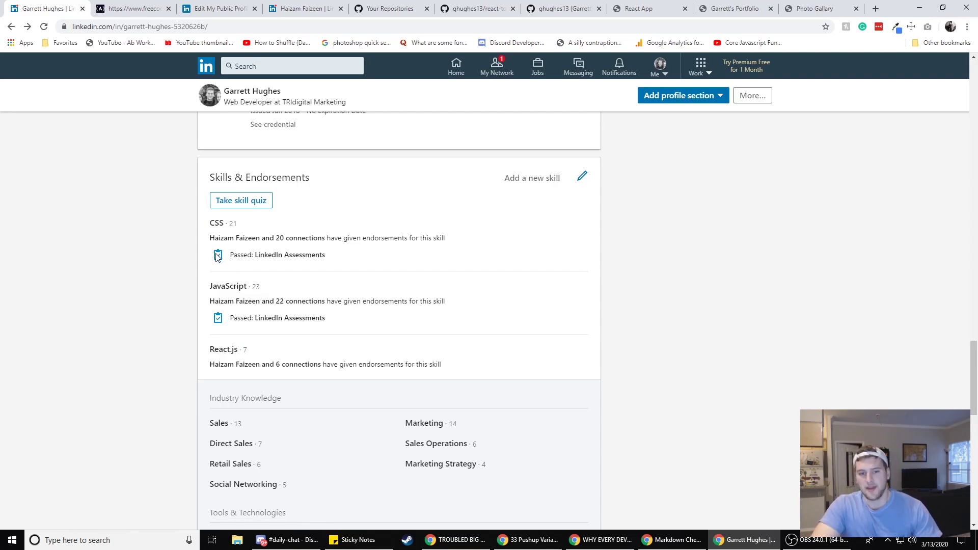
Open the skill quiz assessments and look through the list of available quizzes
click(247, 201)
scroll(523, 233, down, 2)
scroll(524, 233, down, 4)
scroll(519, 234, up, 5)
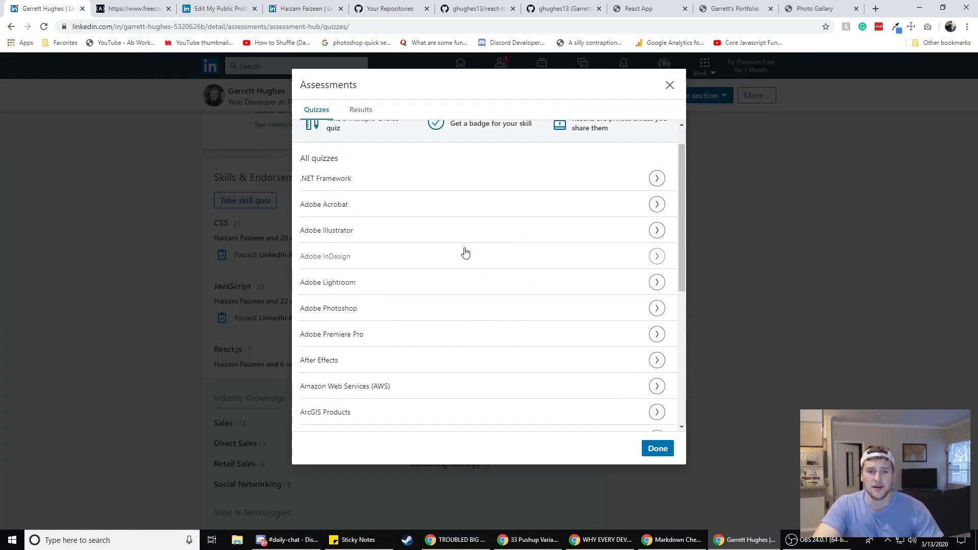
scroll(465, 253, up, 1)
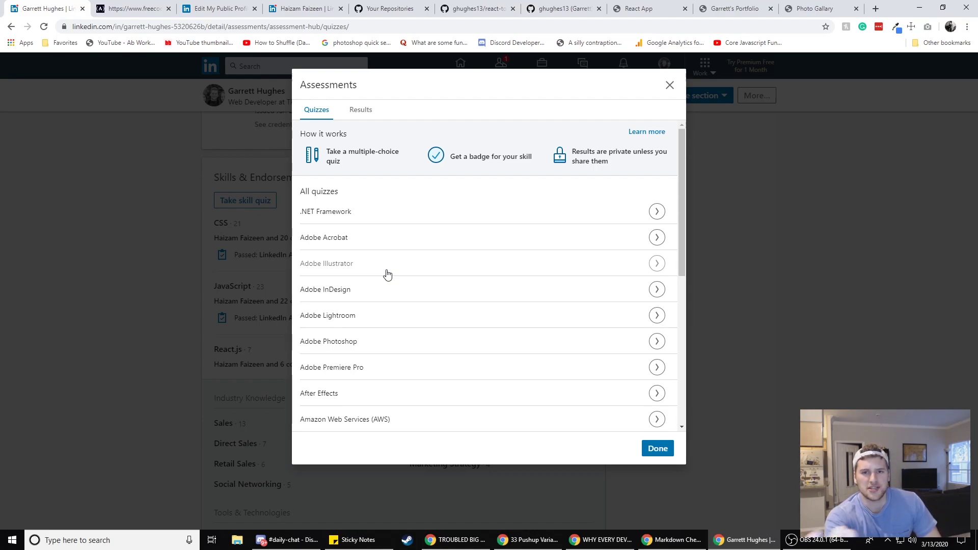
scroll(387, 275, down, 6)
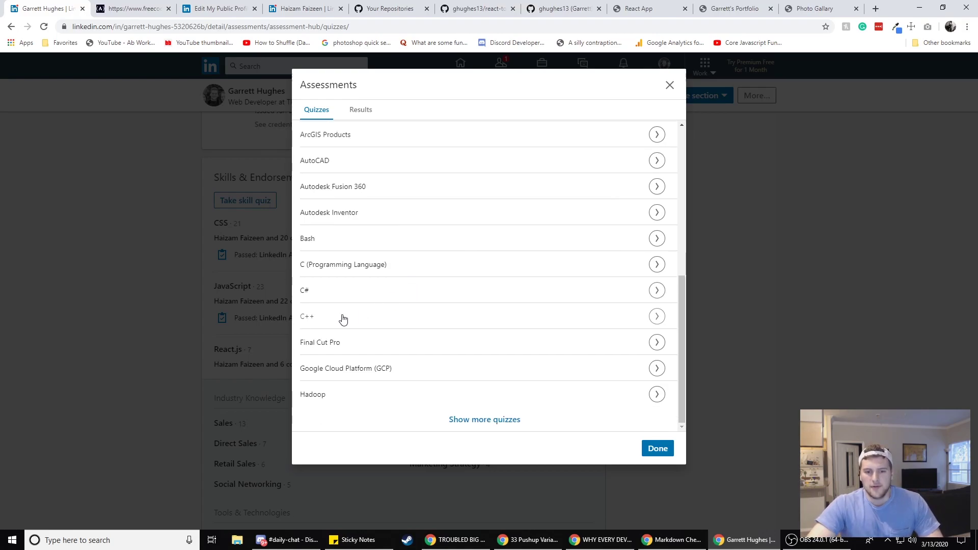
scroll(447, 148, up, 6)
Review the assessment results for passed skills and quizzes to retake, and close the assessments
click(360, 109)
scroll(469, 205, down, 1)
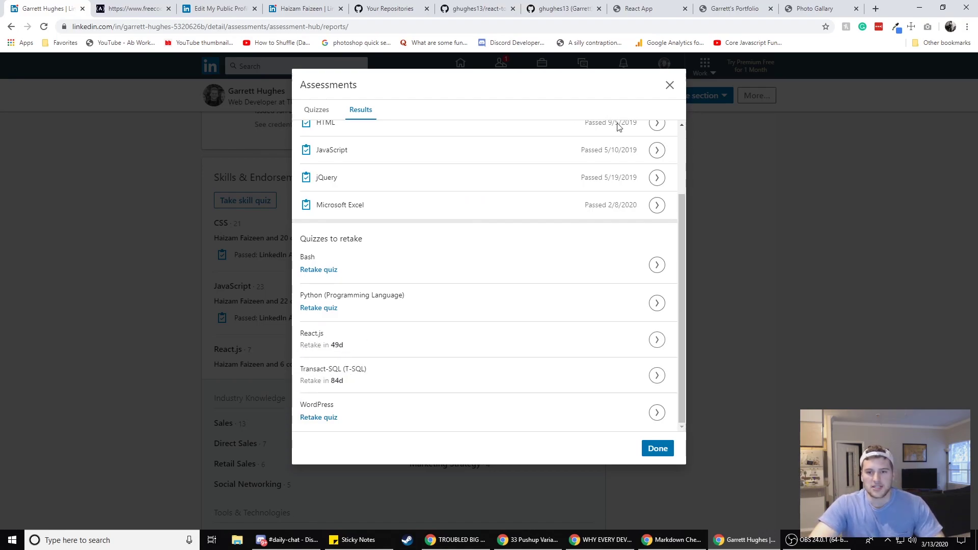
scroll(535, 192, up, 3)
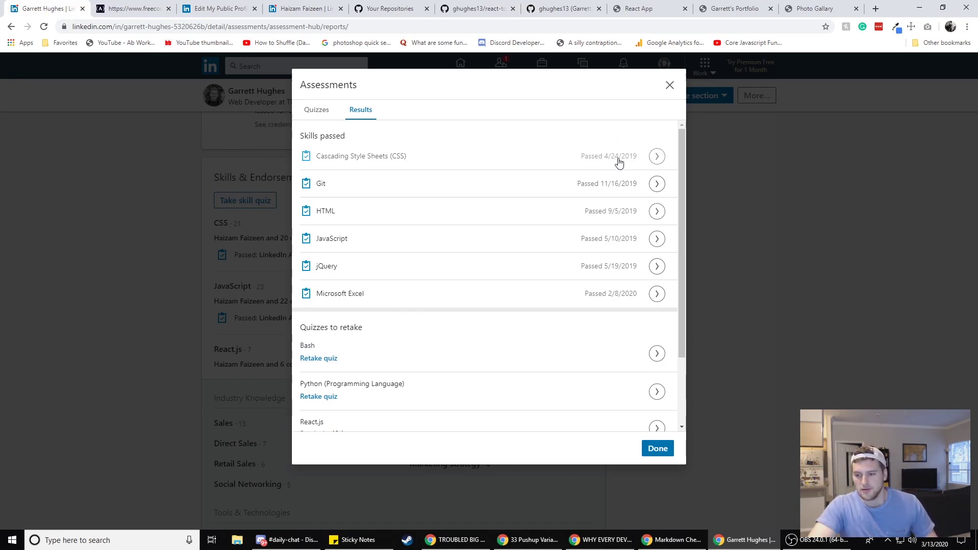
click(670, 85)
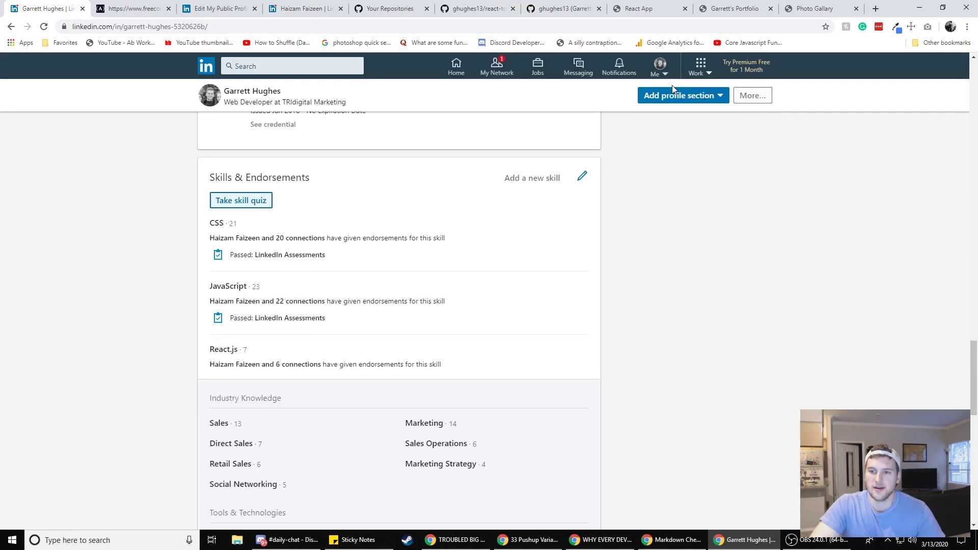
Find the Accomplishments section below the skills and view the accomplishment types that can be added
scroll(429, 244, down, 3)
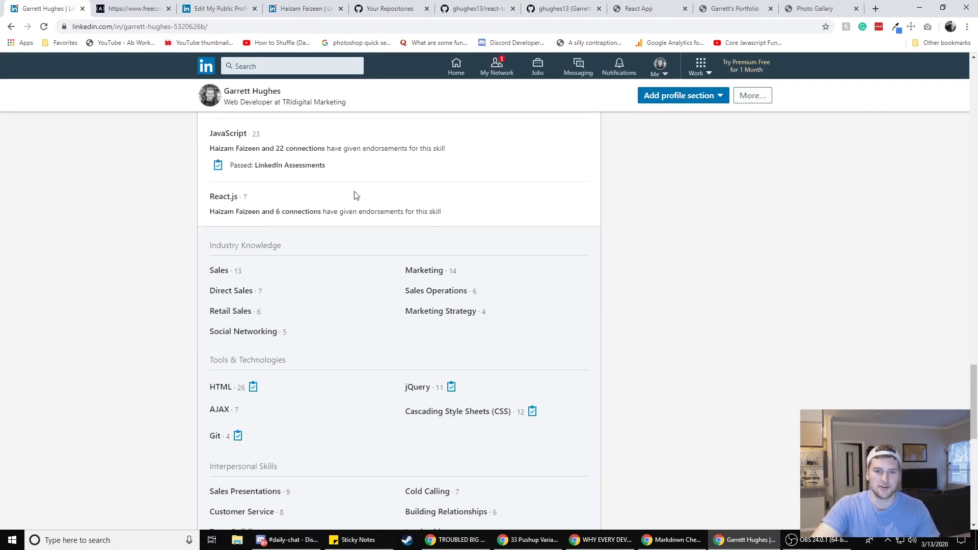
scroll(435, 190, down, 10)
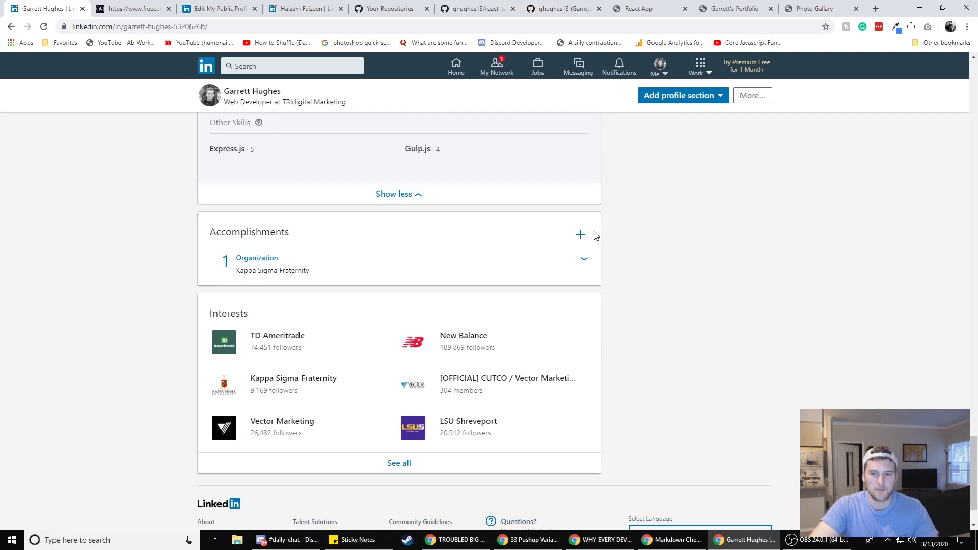
click(580, 235)
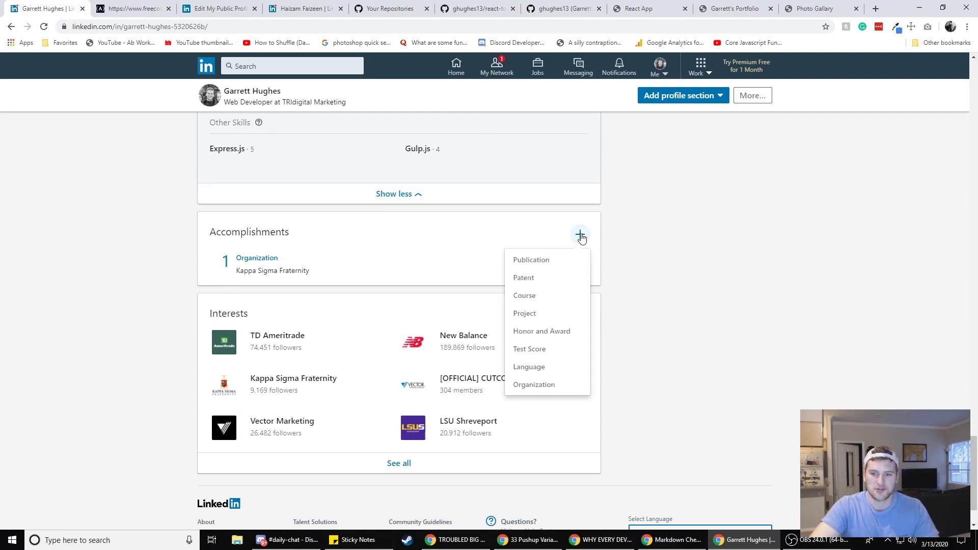
click(580, 235)
click(581, 235)
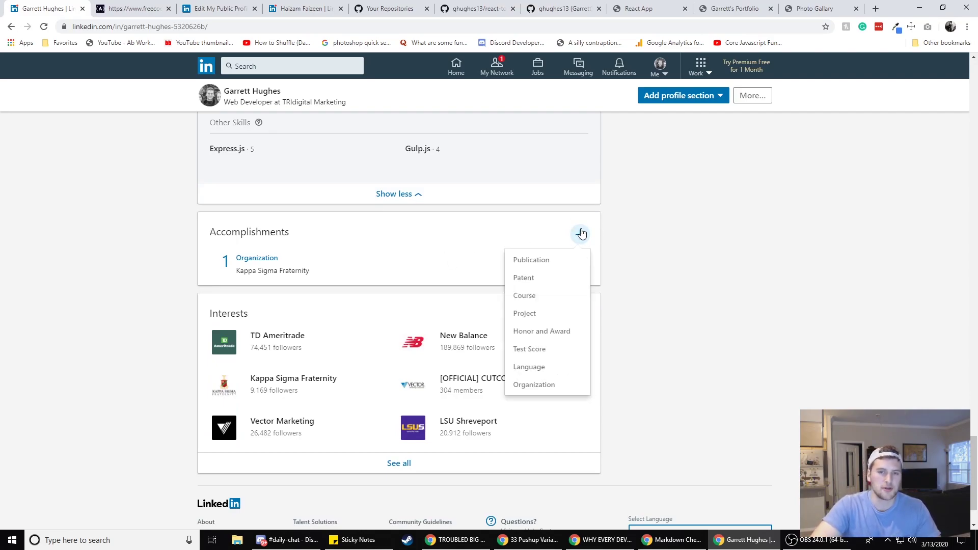
click(694, 213)
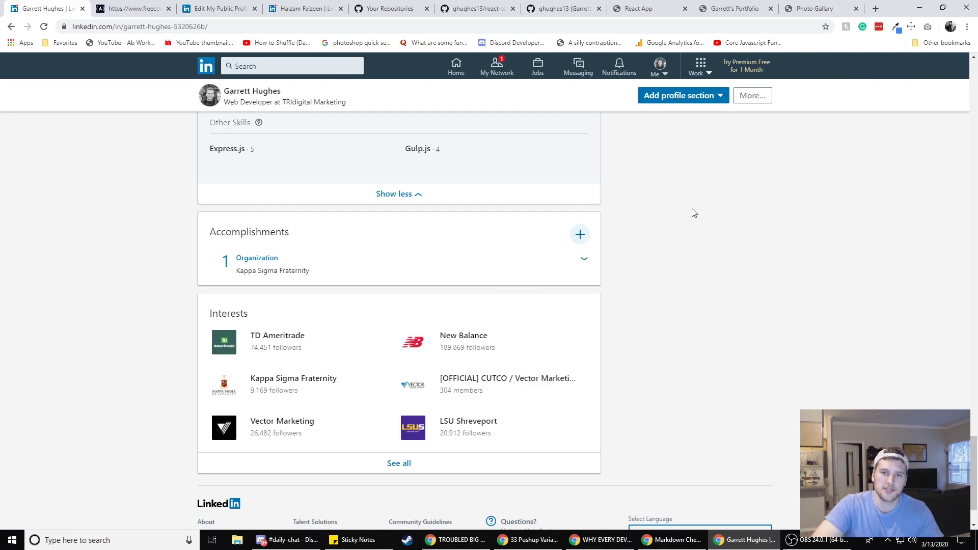
click(581, 234)
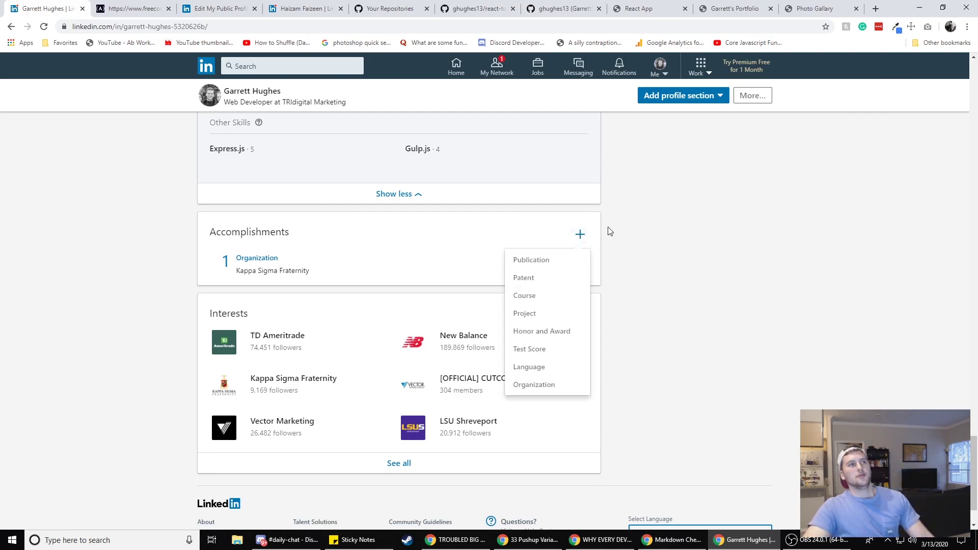
click(624, 260)
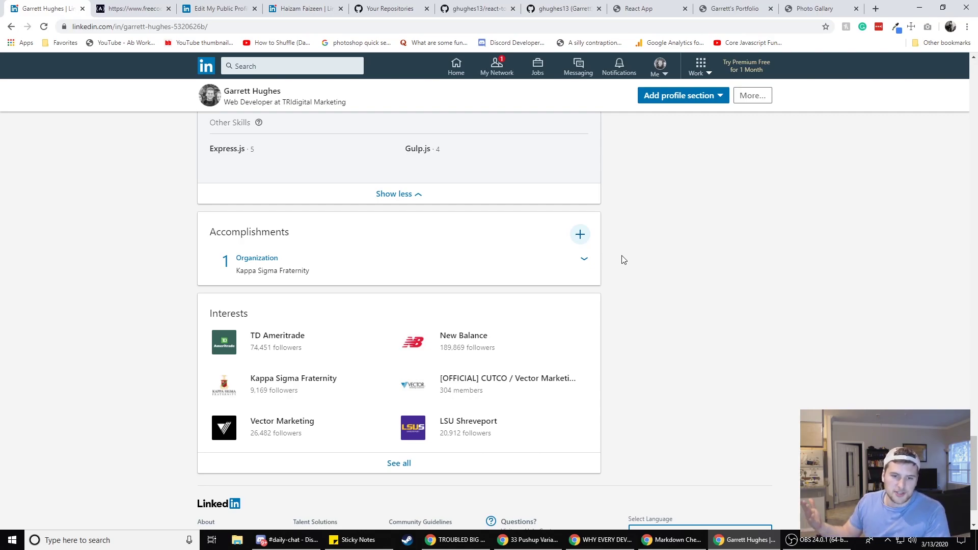
Open a new Course accomplishment form, look at its fields, and discard it
click(580, 234)
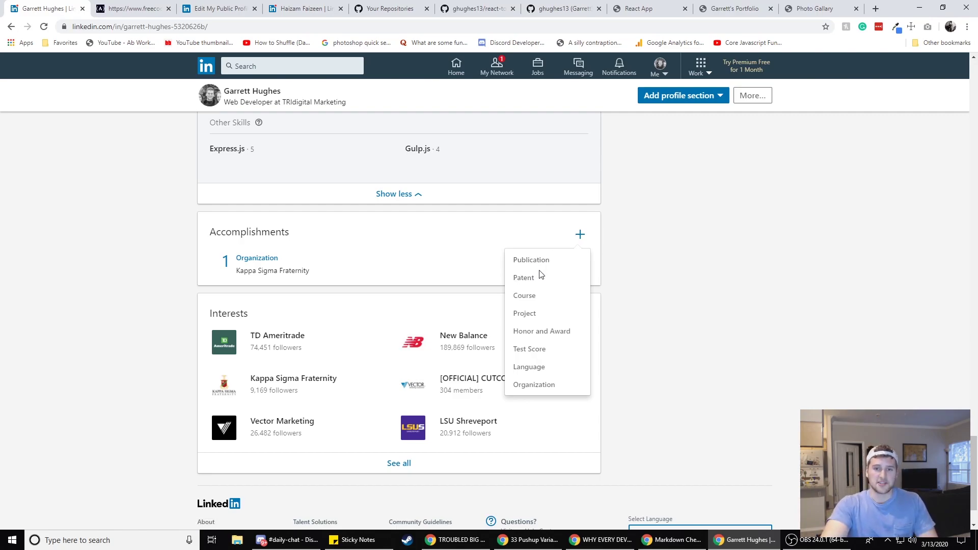
click(522, 300)
click(449, 285)
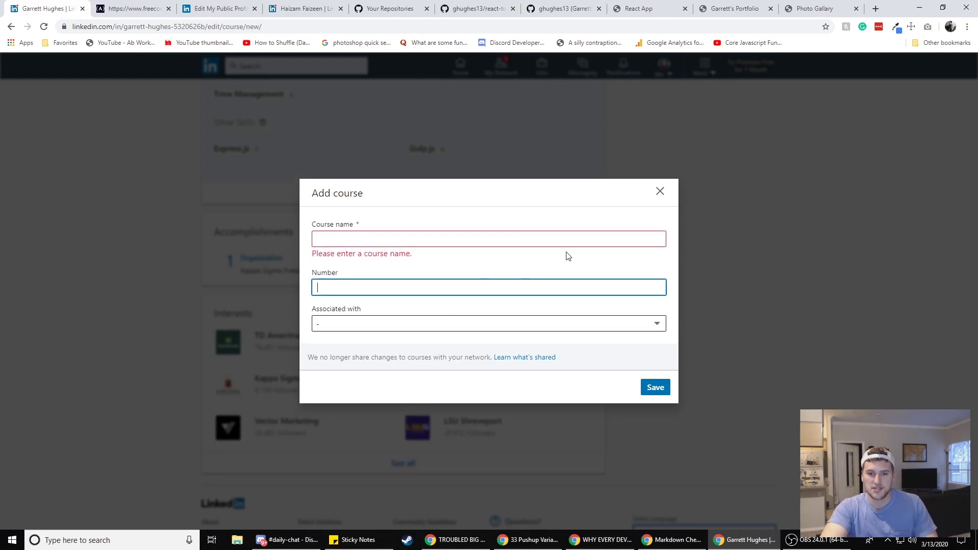
click(660, 191)
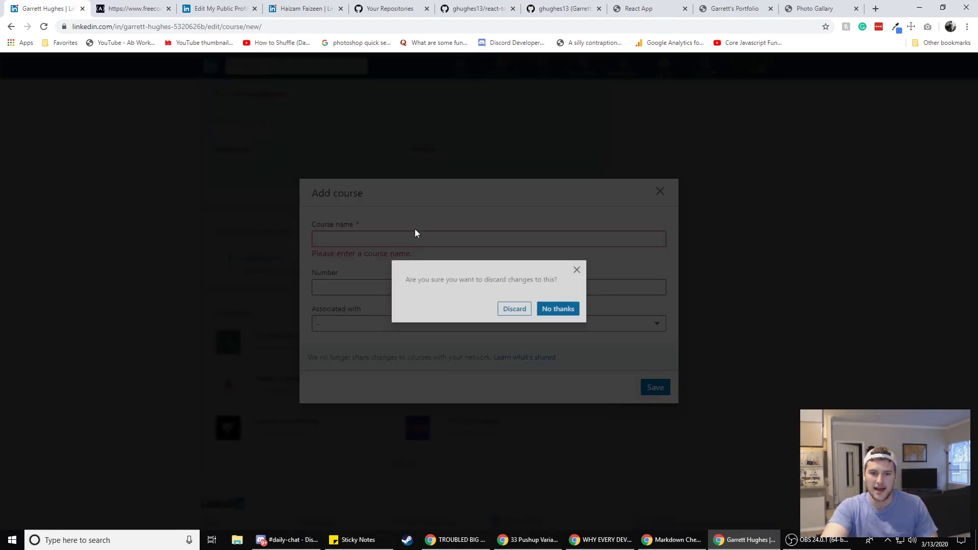
click(555, 313)
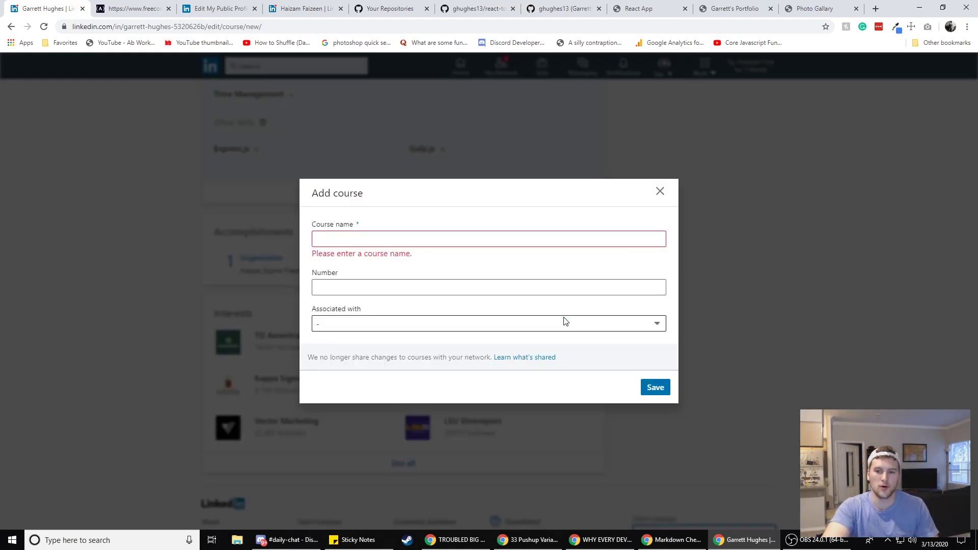
click(658, 194)
click(517, 311)
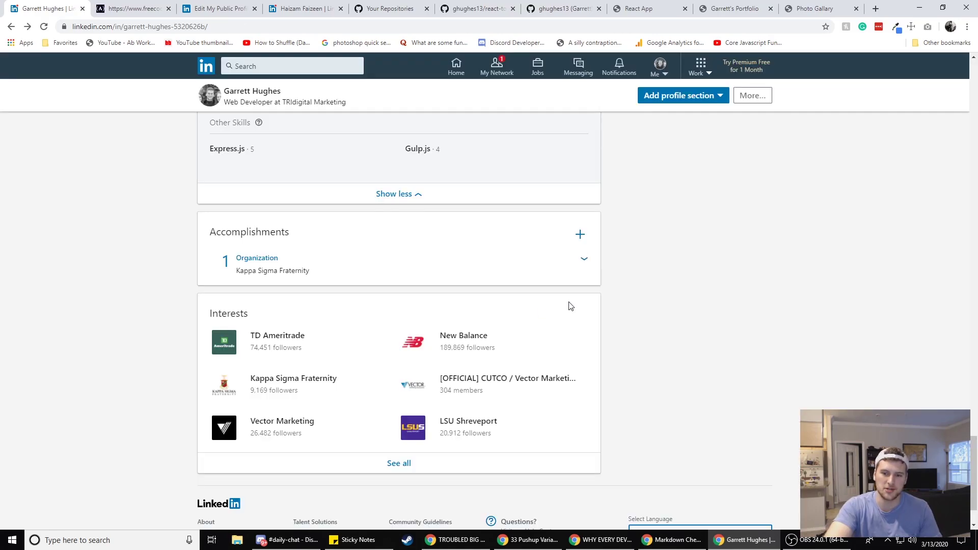
Reopen the Add course form, view the positions and schools a course can be associated with, and discard it
click(580, 235)
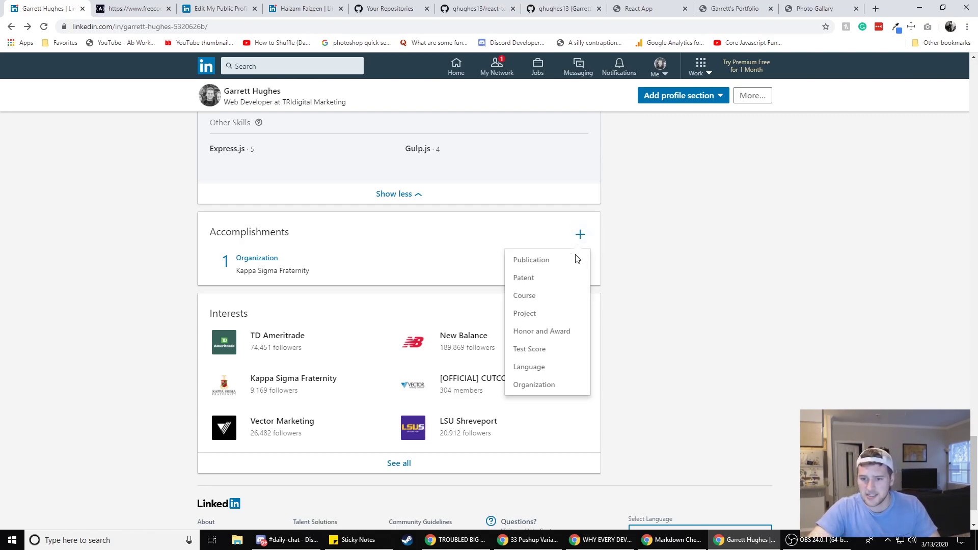
click(529, 301)
click(515, 320)
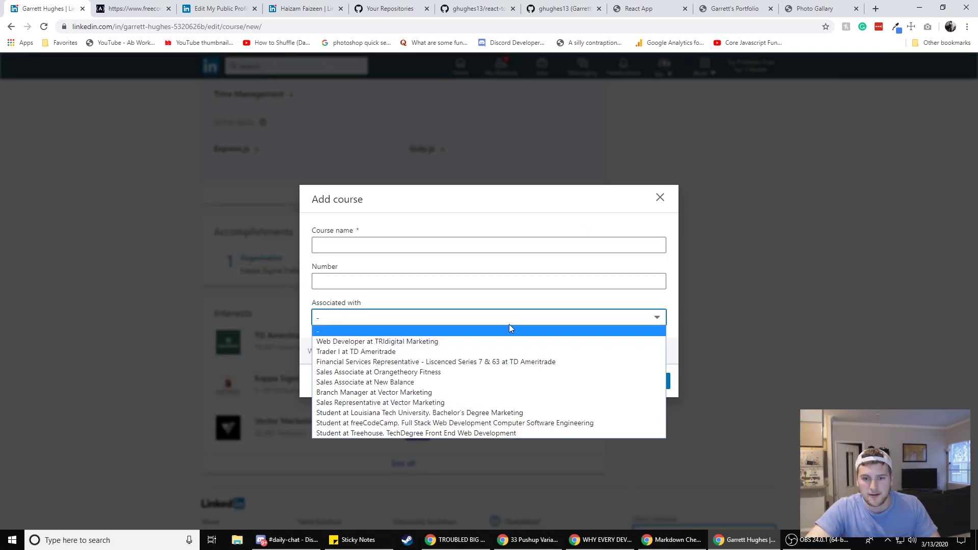
click(407, 313)
click(411, 280)
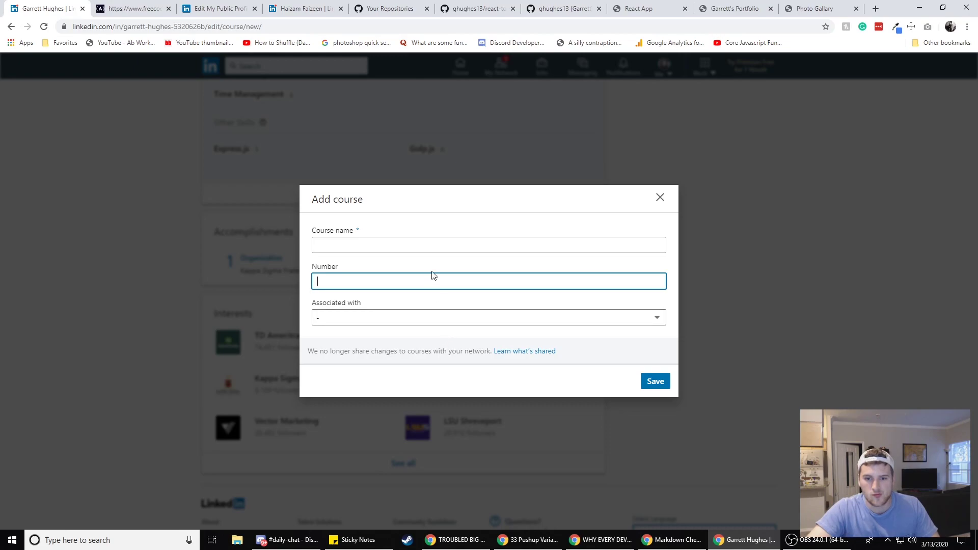
click(660, 198)
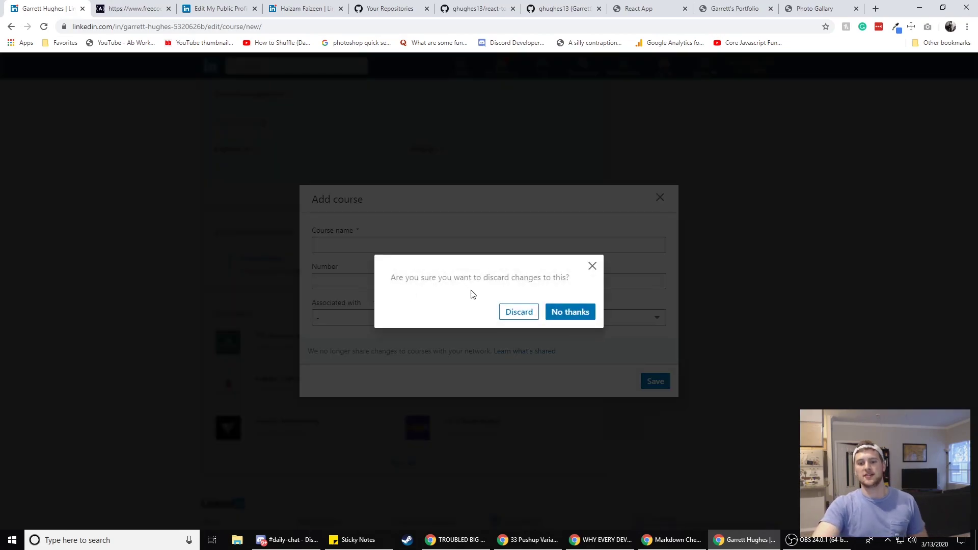
click(514, 312)
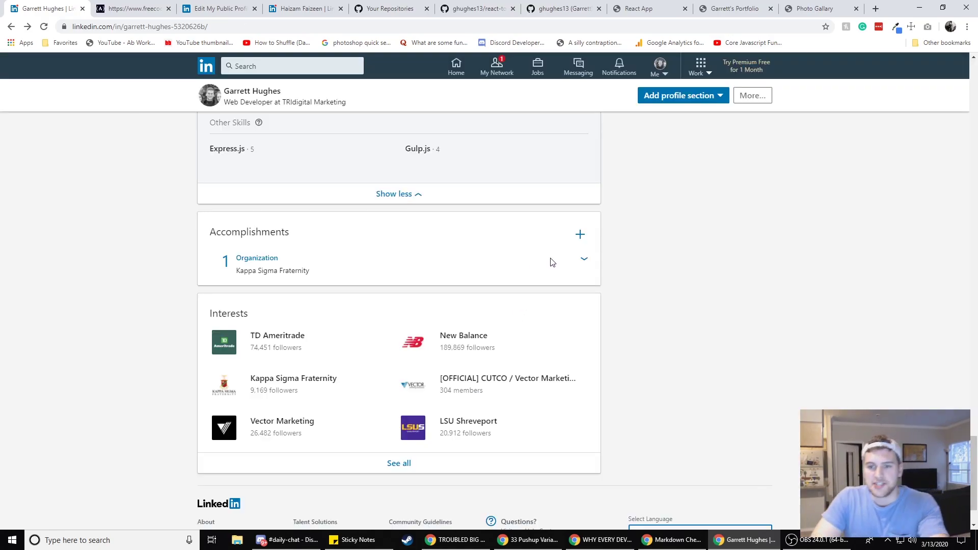
Open a new Organization accomplishment form, look at its fields, and discard it
click(579, 234)
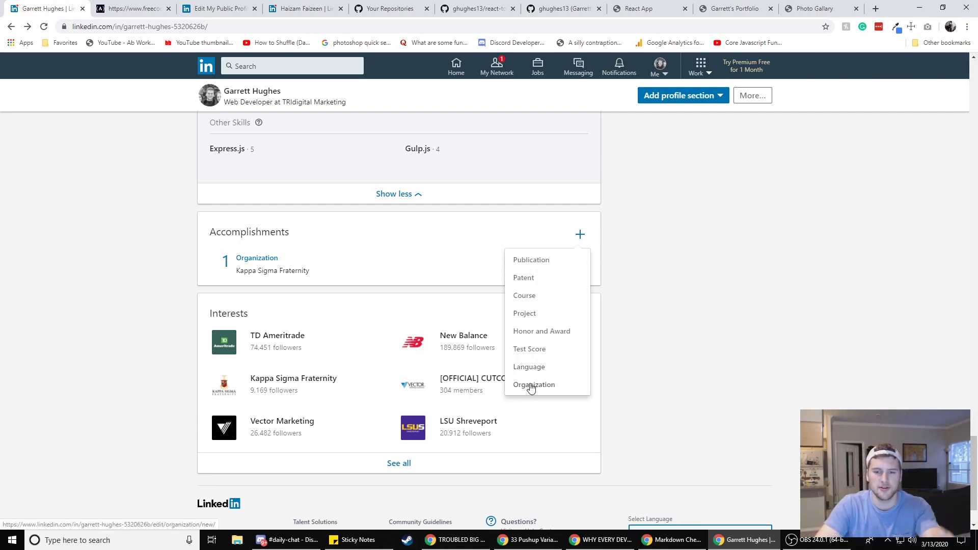
click(555, 391)
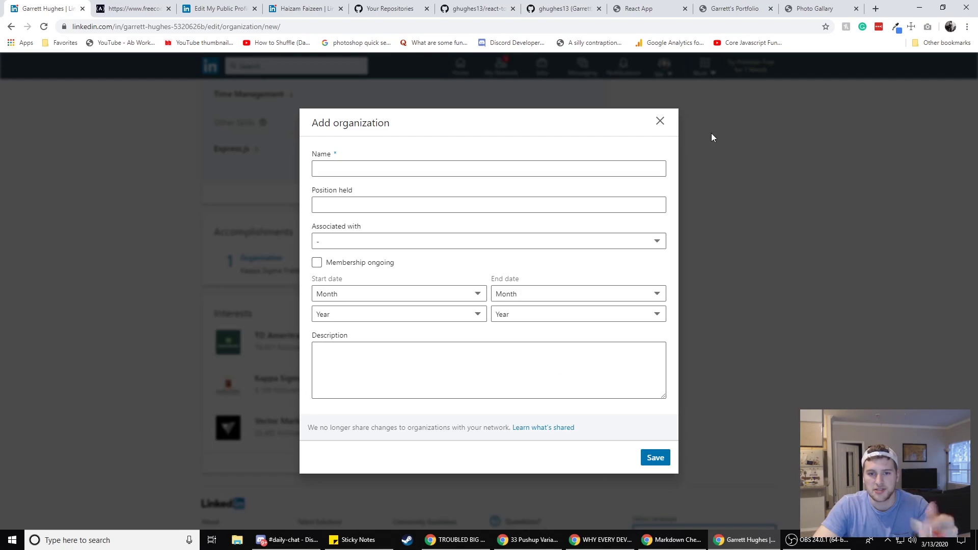
click(488, 166)
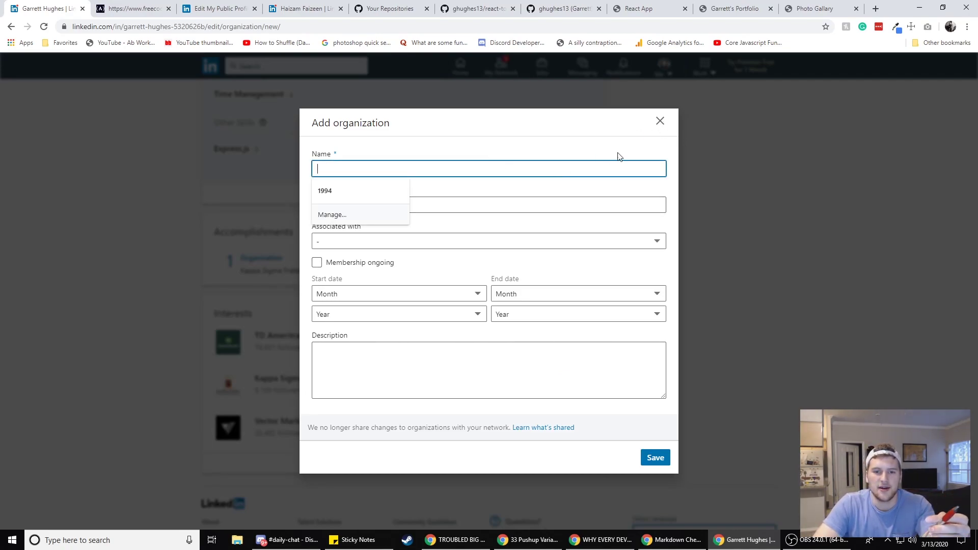
click(660, 122)
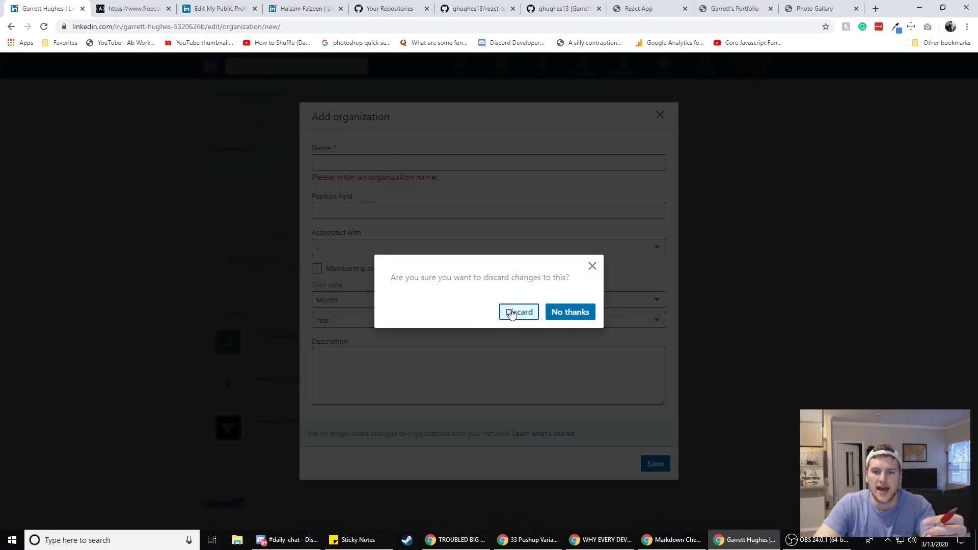
click(511, 312)
View the list of accomplishment types again, dismiss it, and look over the Interests section below
click(580, 235)
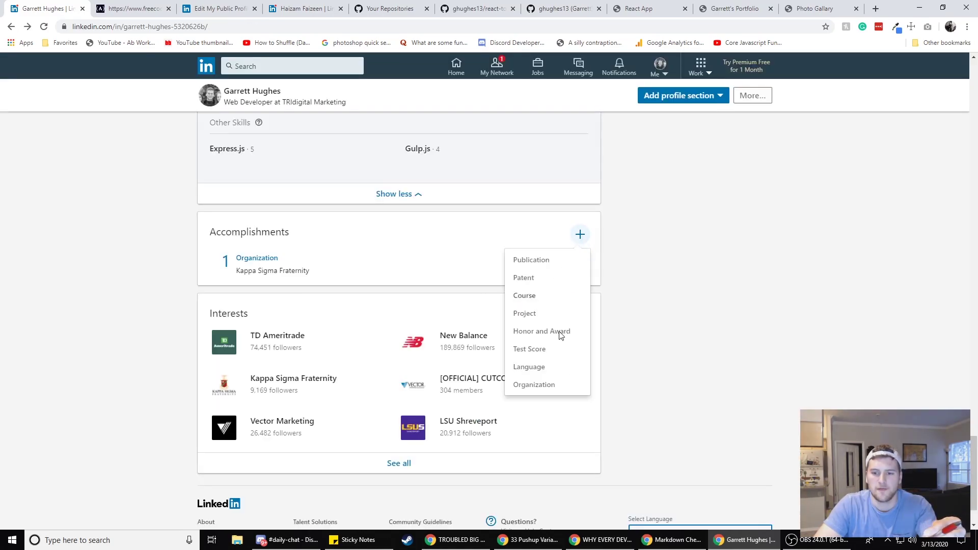
click(662, 303)
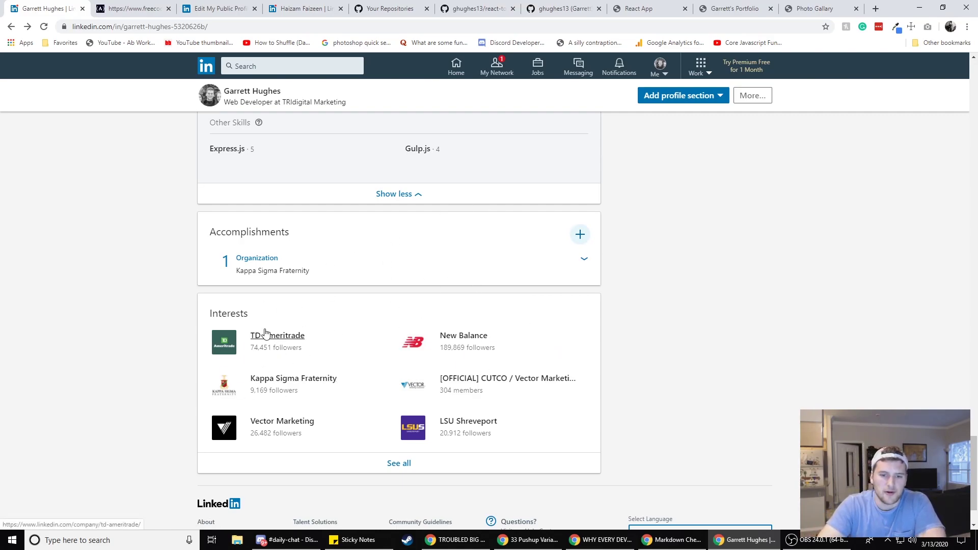
scroll(356, 377, down, 1)
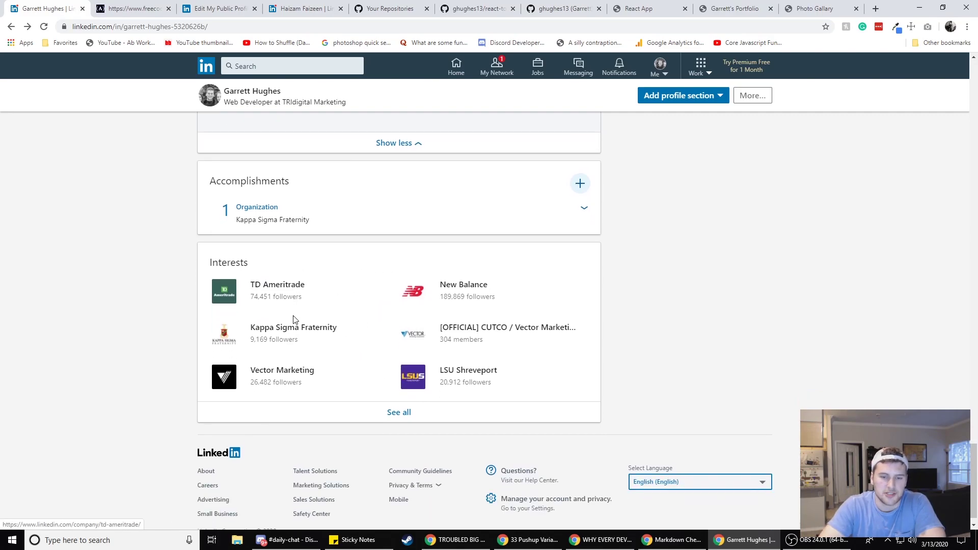
Switch to the public profile page and review its experience, education, and Licenses & Certifications sections
click(243, 7)
scroll(284, 203, down, 5)
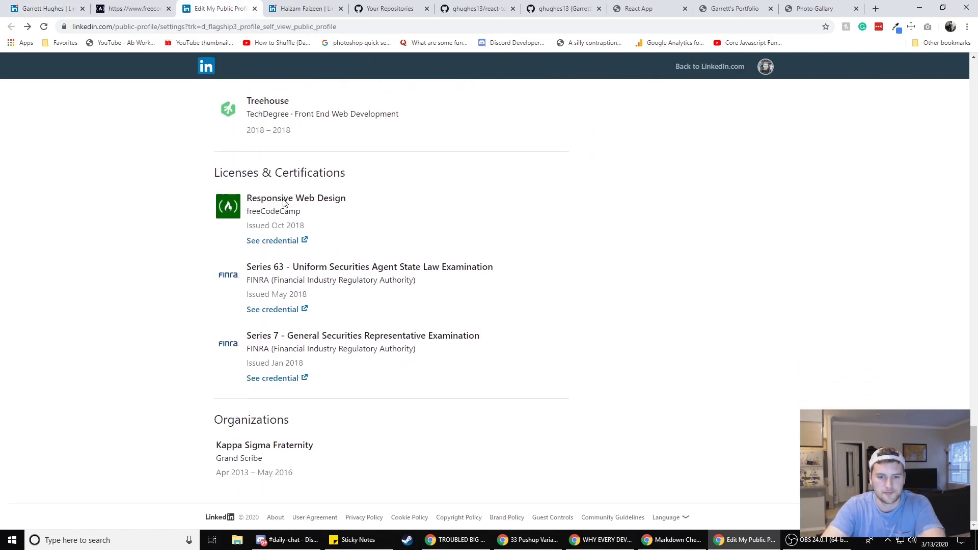
scroll(273, 196, up, 20)
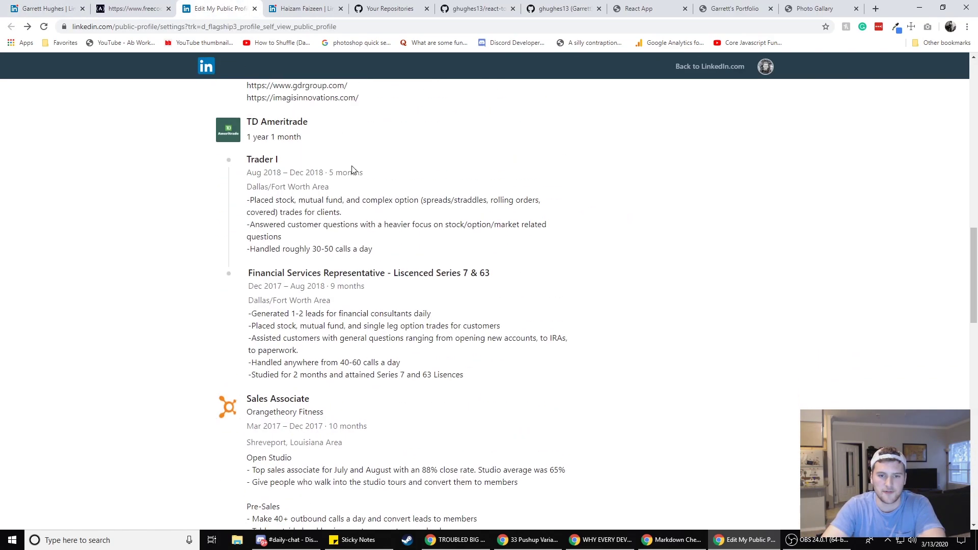
scroll(354, 174, down, 15)
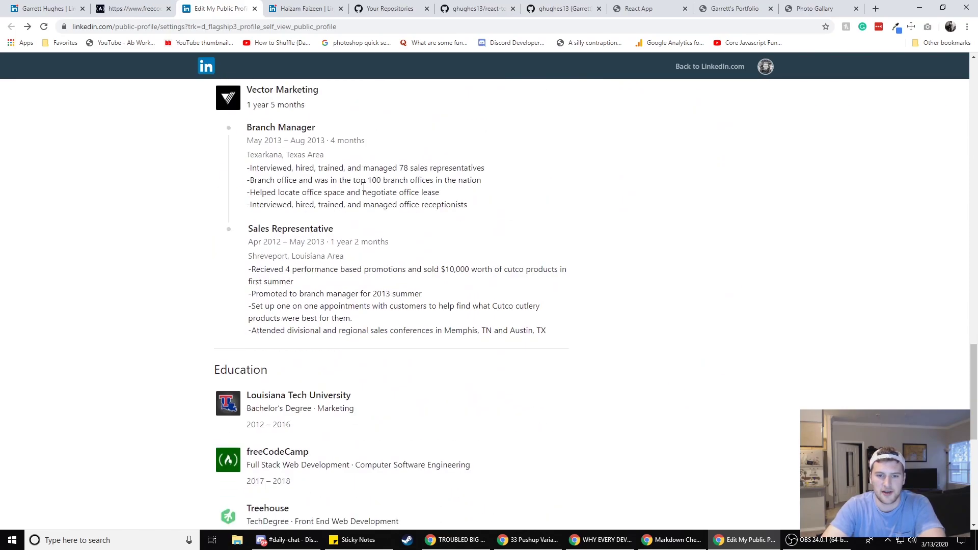
scroll(305, 173, down, 4)
scroll(269, 219, down, 3)
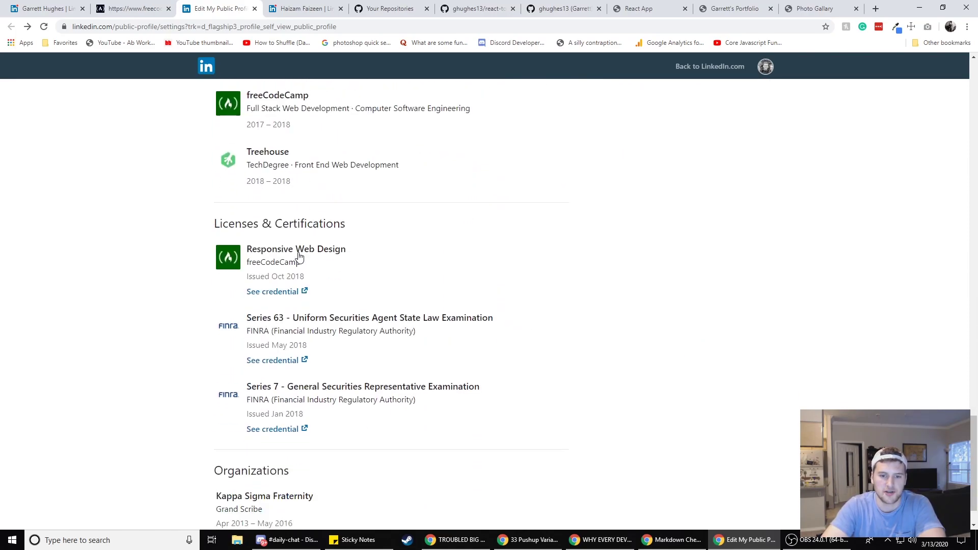
View the freeCodeCamp Responsive Web Design credential, close it, and highlight the Organizations heading on the public profile
click(262, 298)
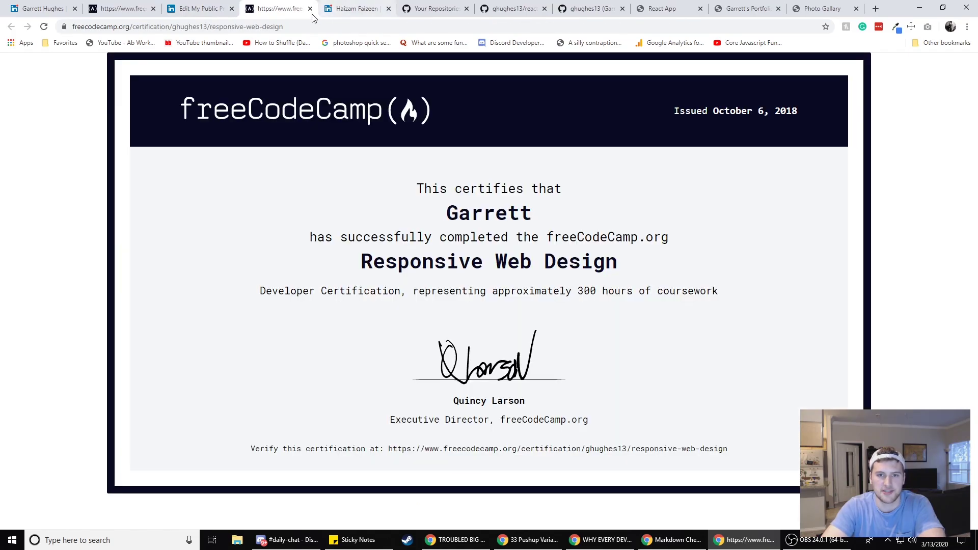
click(312, 8)
scroll(369, 299, down, 1)
drag(266, 469, 214, 417)
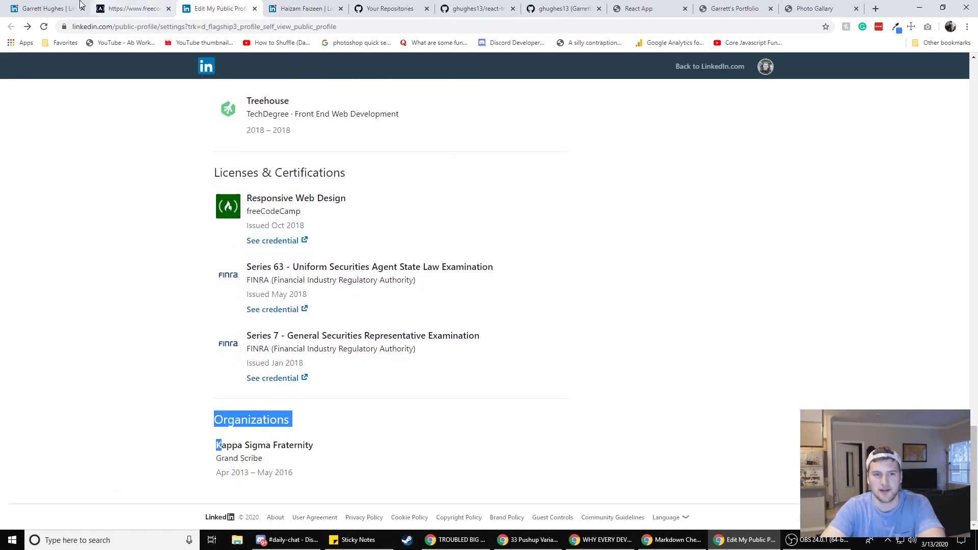
click(61, 8)
click(219, 9)
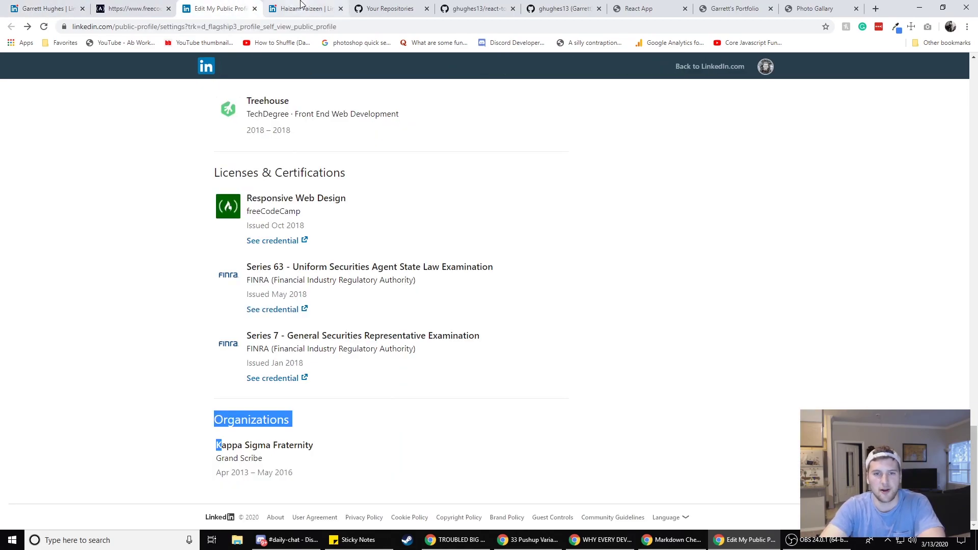
middle_click(393, 323)
key(ctrl+shift+Tab)
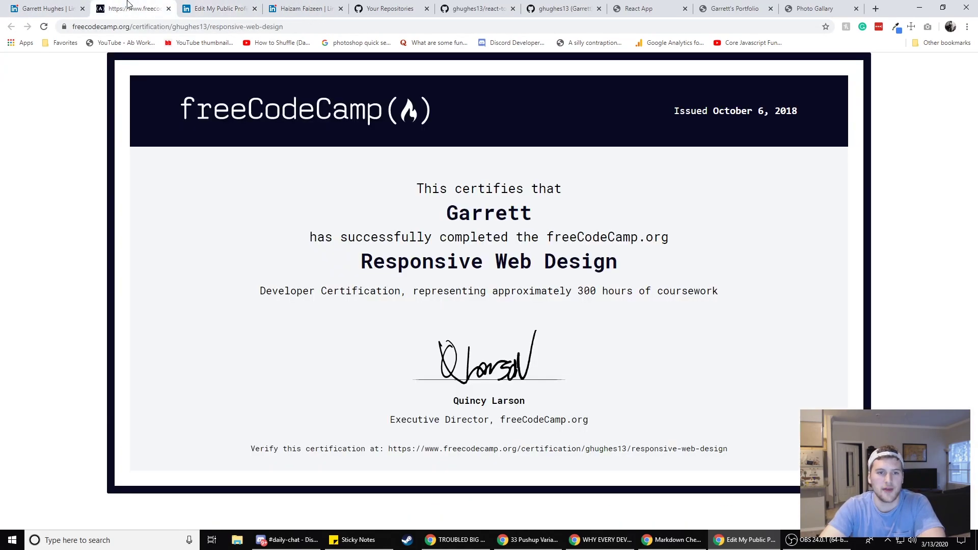
Return to the main LinkedIn profile, open the Jobs page, and look at the job search fields and location suggestions
key(ctrl+shift+Tab)
scroll(361, 195, up, 10)
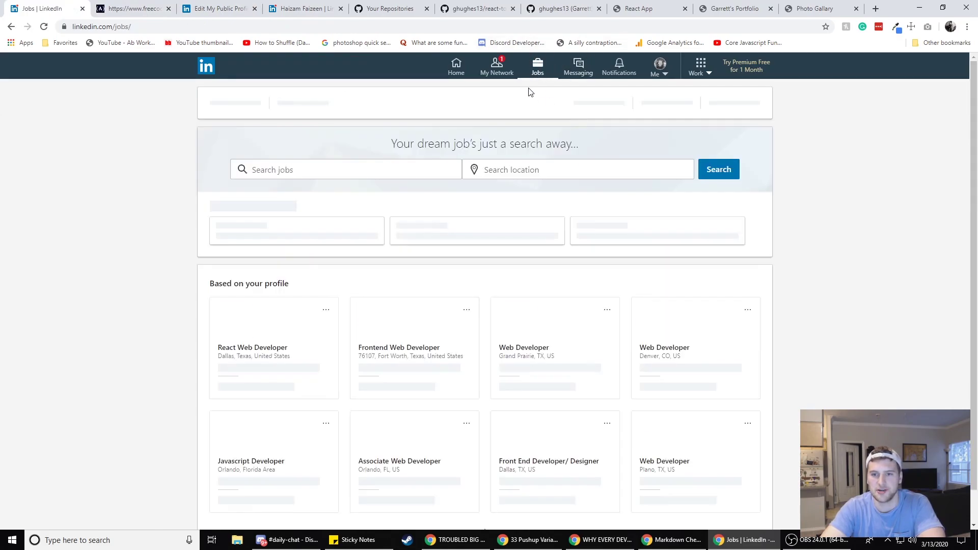
click(280, 170)
click(495, 169)
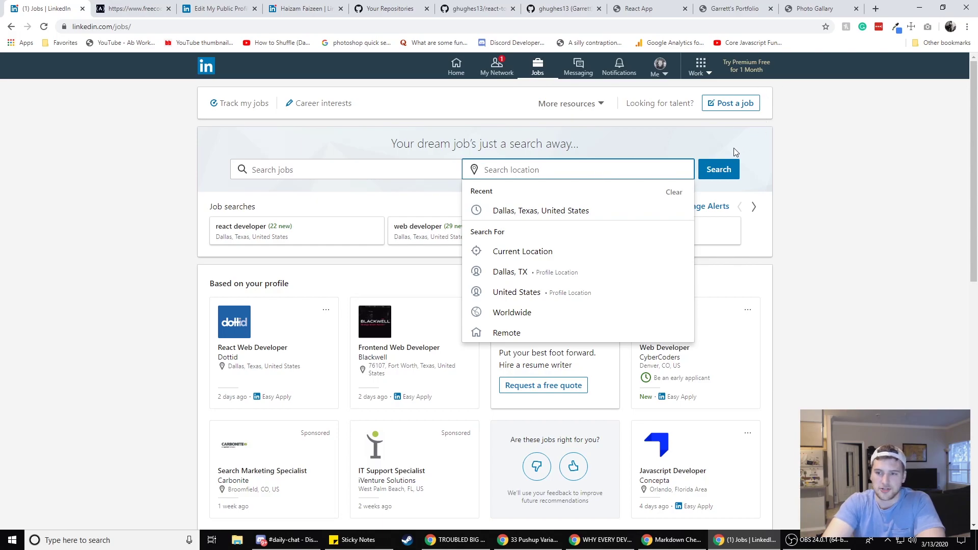
Open the My Network page and accept all three pending connection invitations
click(498, 68)
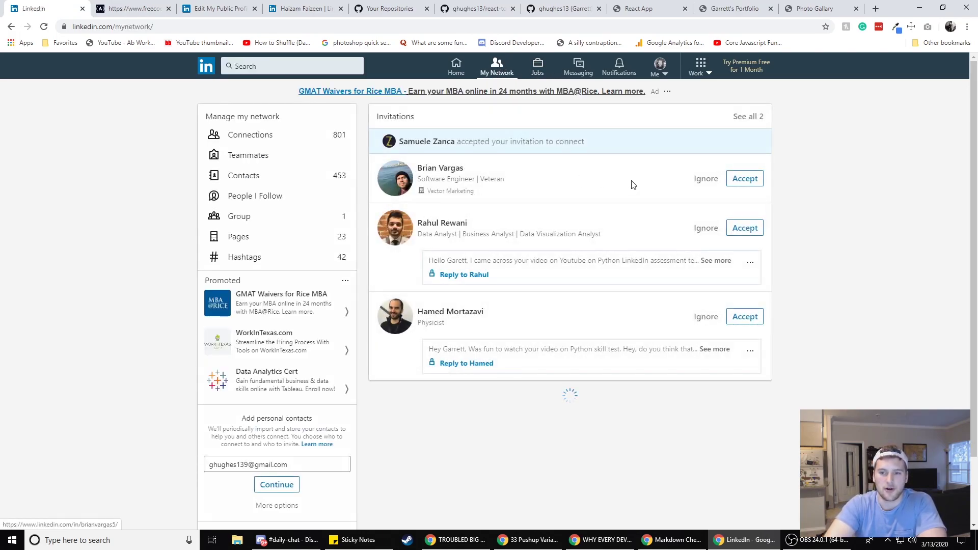
click(743, 178)
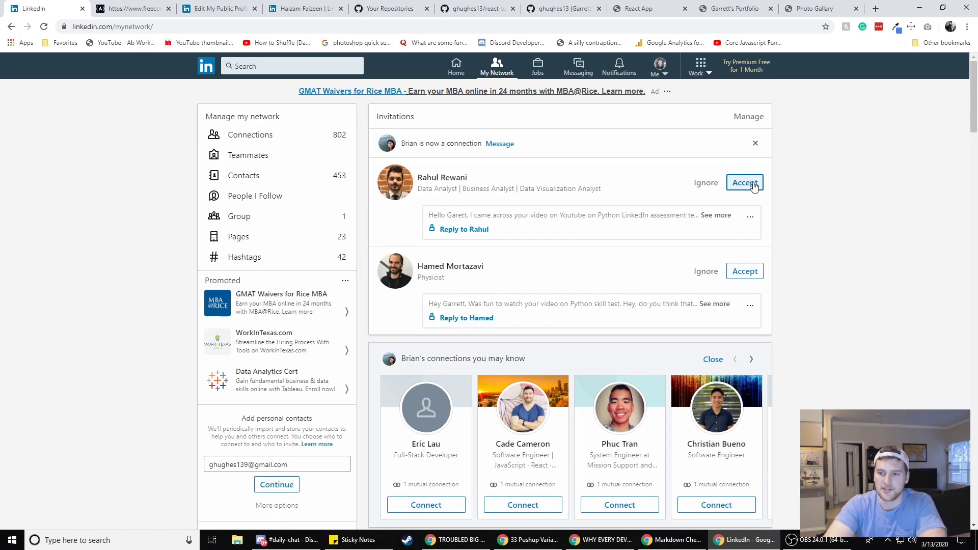
click(753, 186)
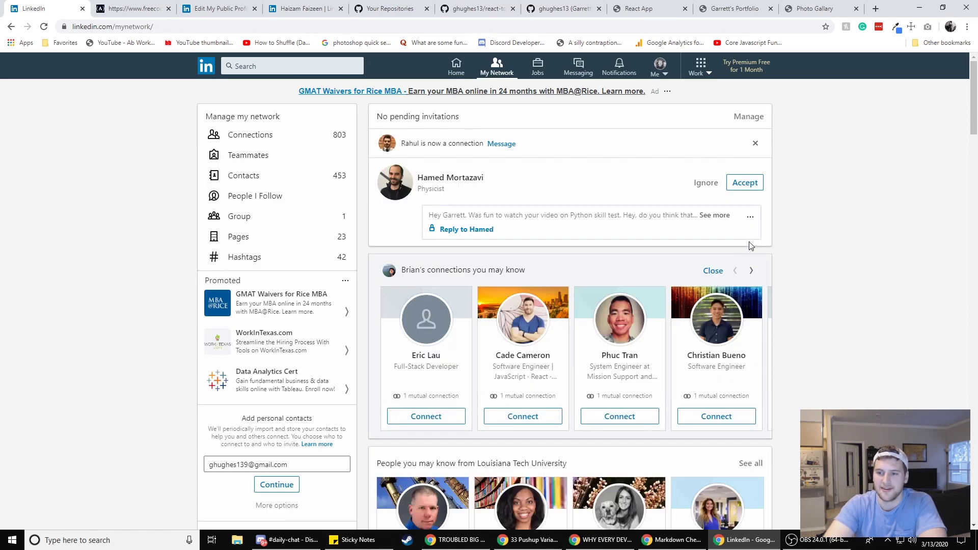
click(751, 185)
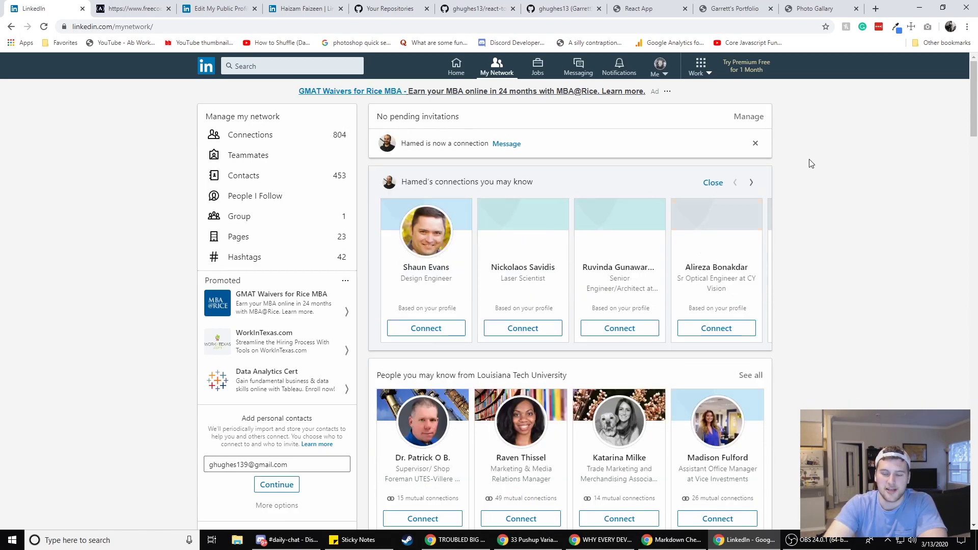
Look over the full connections list and return to the own LinkedIn profile page
click(292, 134)
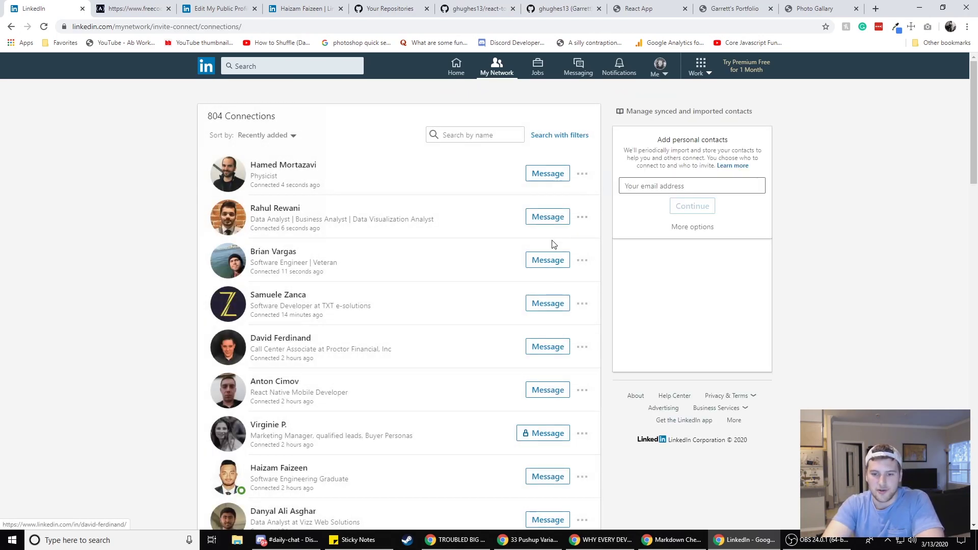
click(660, 65)
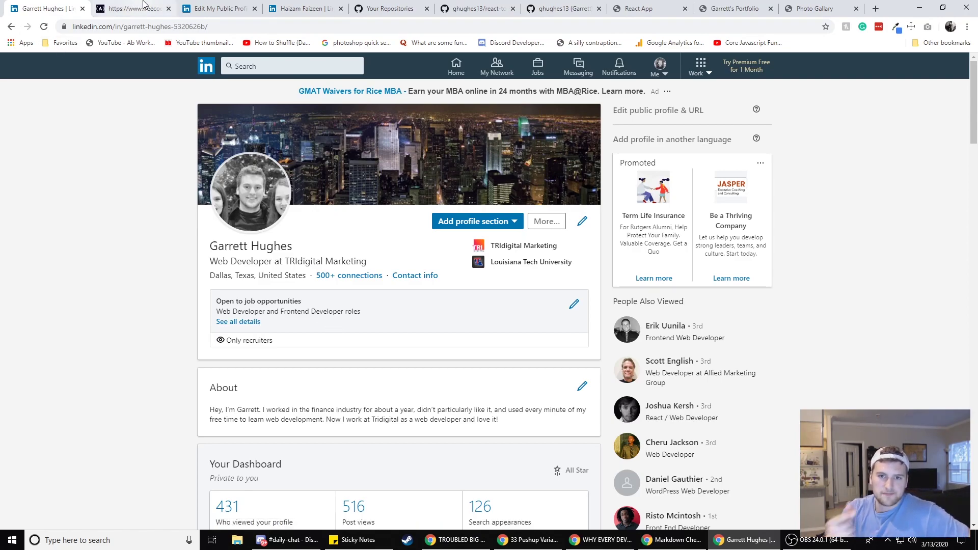
Switch to GitHub and view the profile overview with its pinned repositories and contribution graph
click(387, 8)
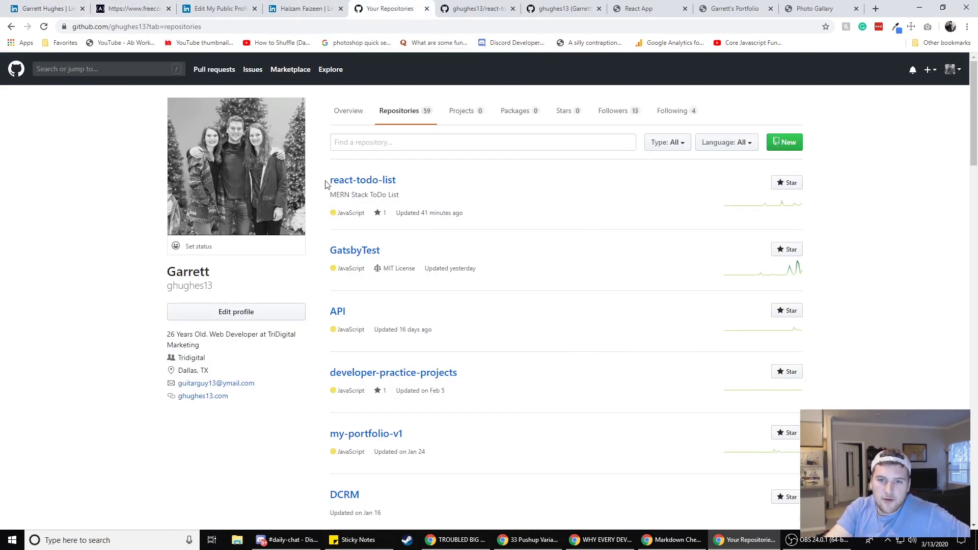
click(362, 111)
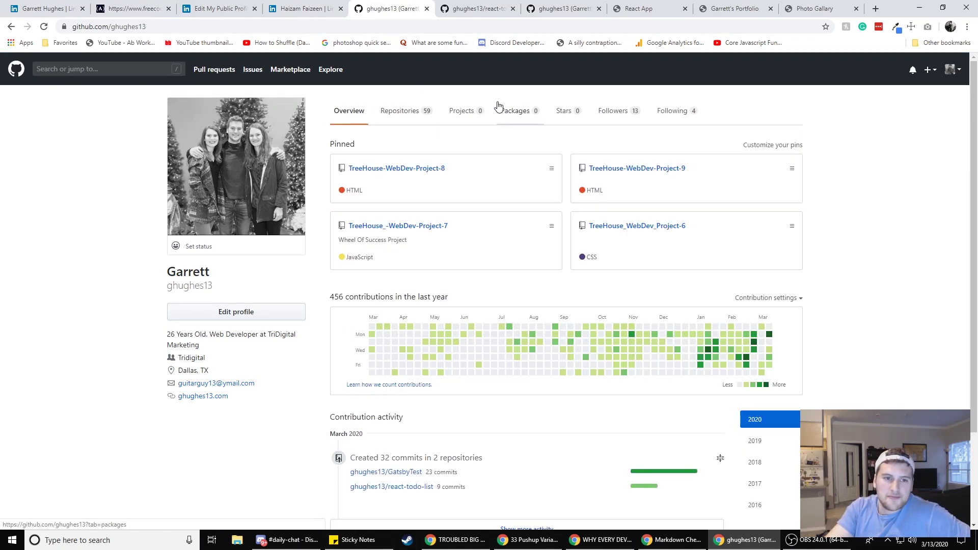